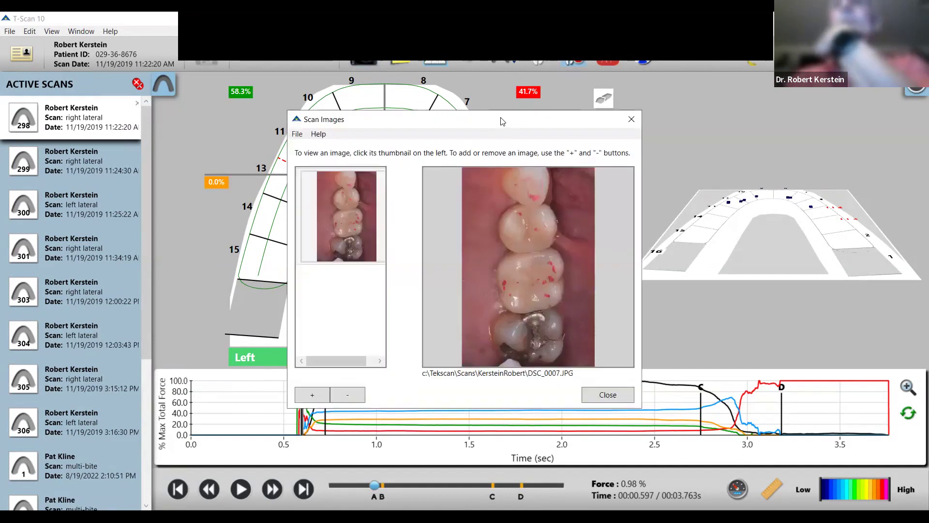
Close the scan image window and scrub scan 298's force timeline through the closure from A past B.
left_click_drag(535, 119, 770, 89)
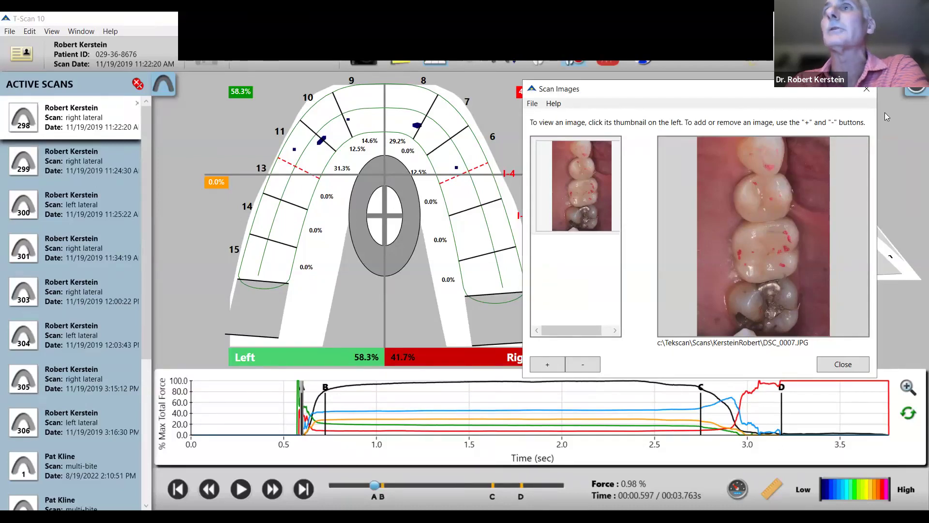
left_click(866, 92)
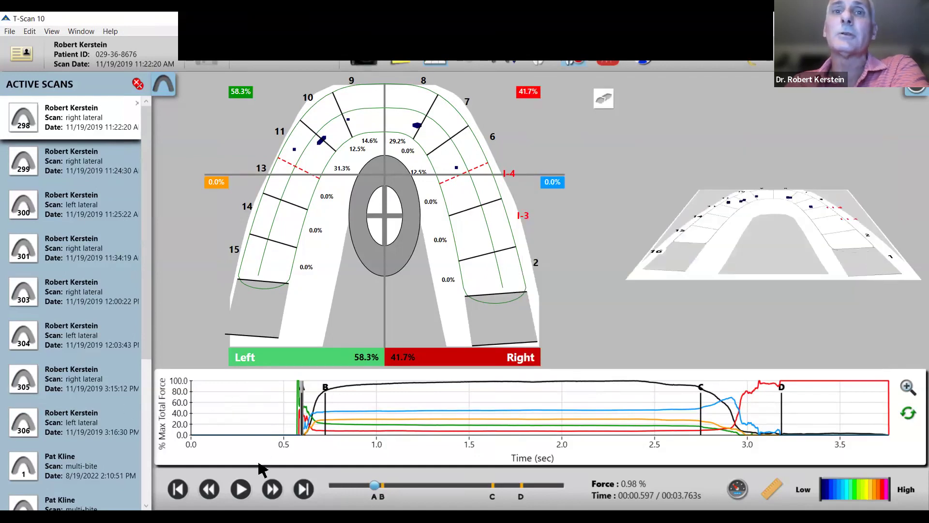
left_click_drag(301, 407, 313, 407)
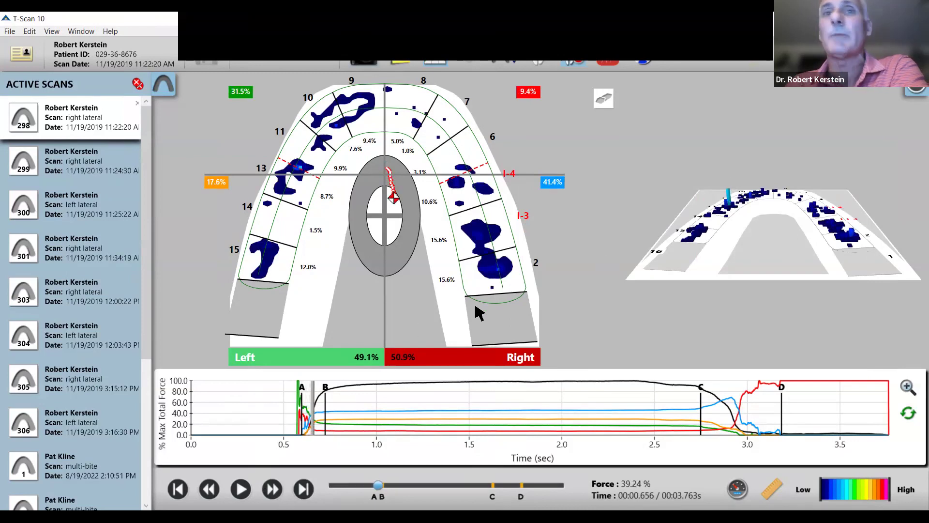
left_click_drag(318, 407, 326, 408)
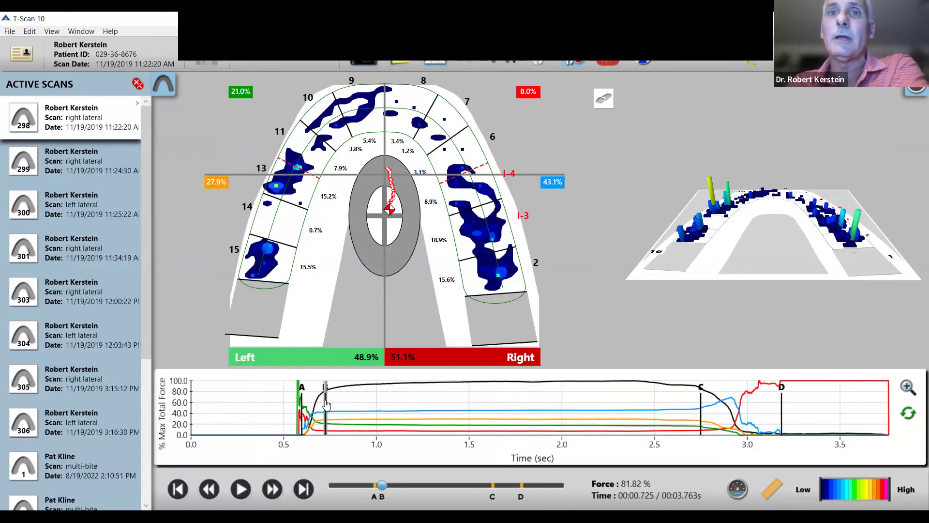
left_click_drag(326, 399, 349, 397)
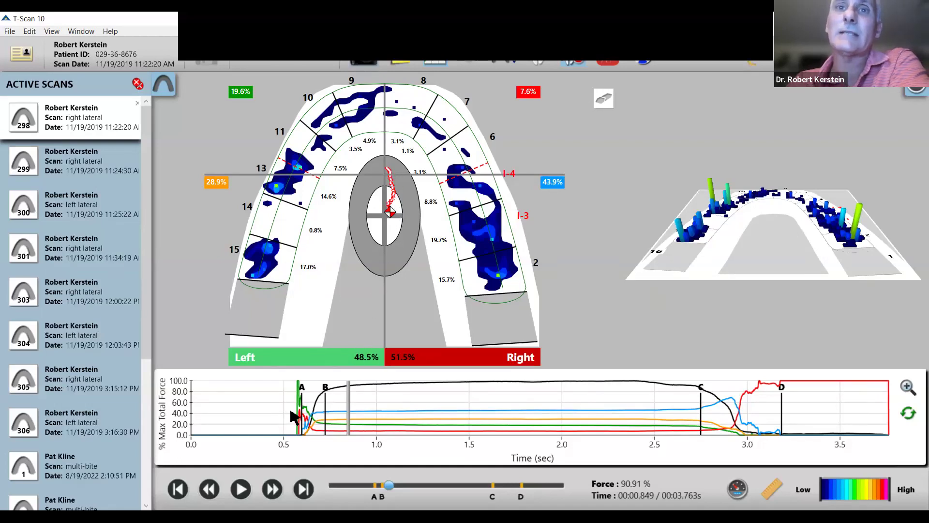
left_click_drag(289, 415, 341, 398)
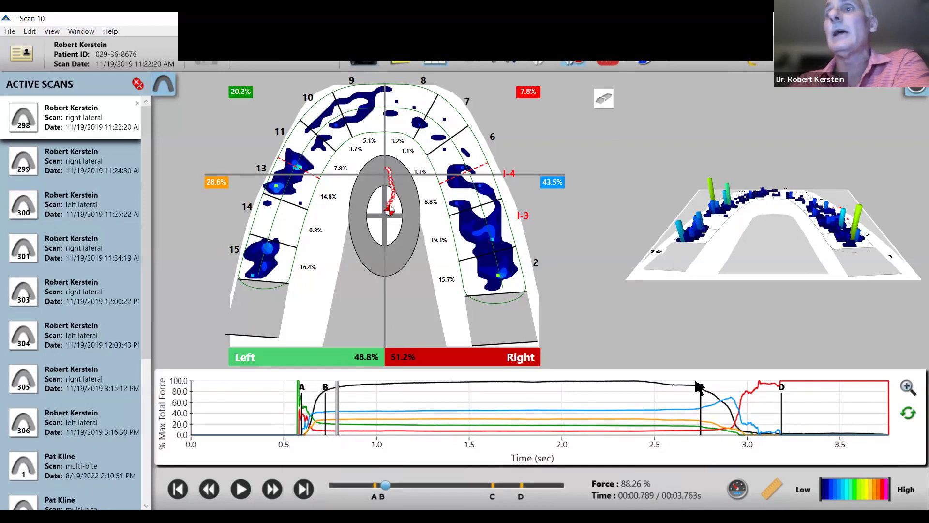
Compare scan 298's contacts just before C with early closure, and scrub the right lateral excursion from C to D.
left_click(697, 409)
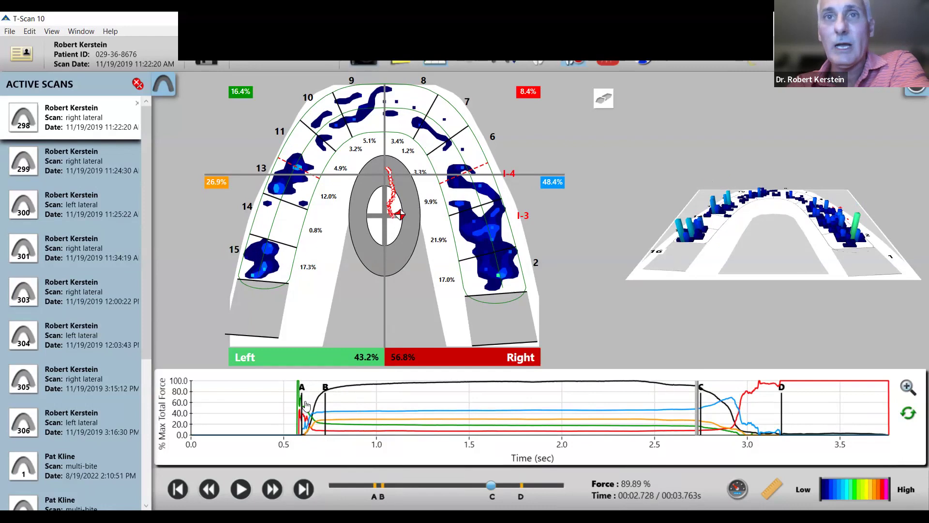
left_click_drag(296, 418, 369, 399)
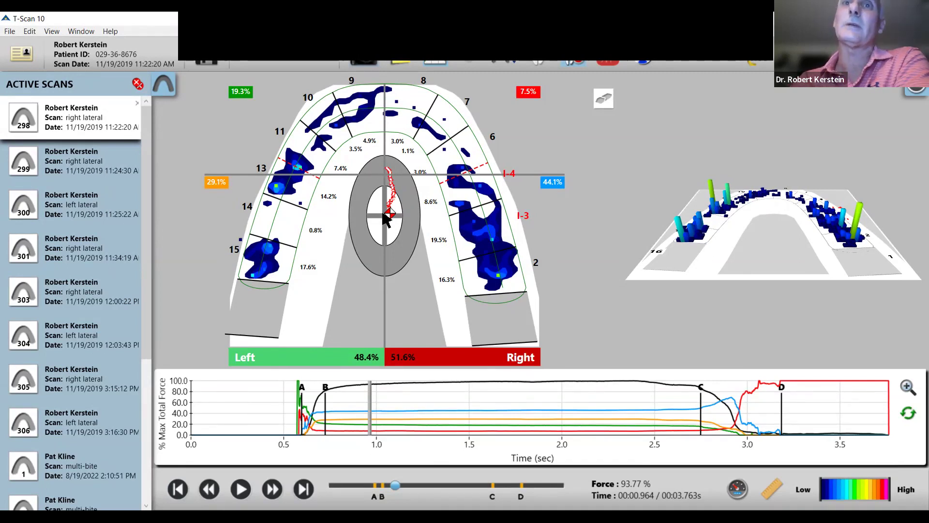
left_click(694, 406)
left_click_drag(696, 400, 783, 385)
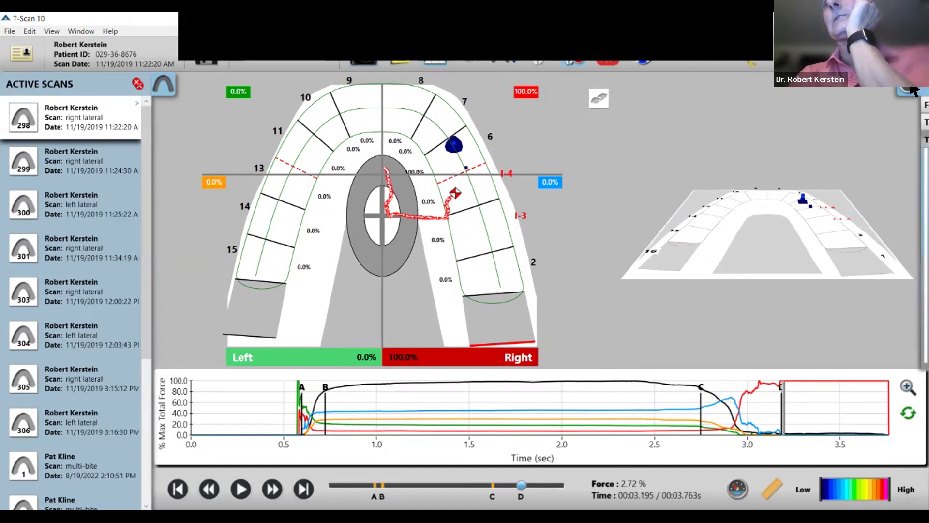
Show the individual force curves of teeth 4 and 3 using Tooth Selection.
left_click(914, 90)
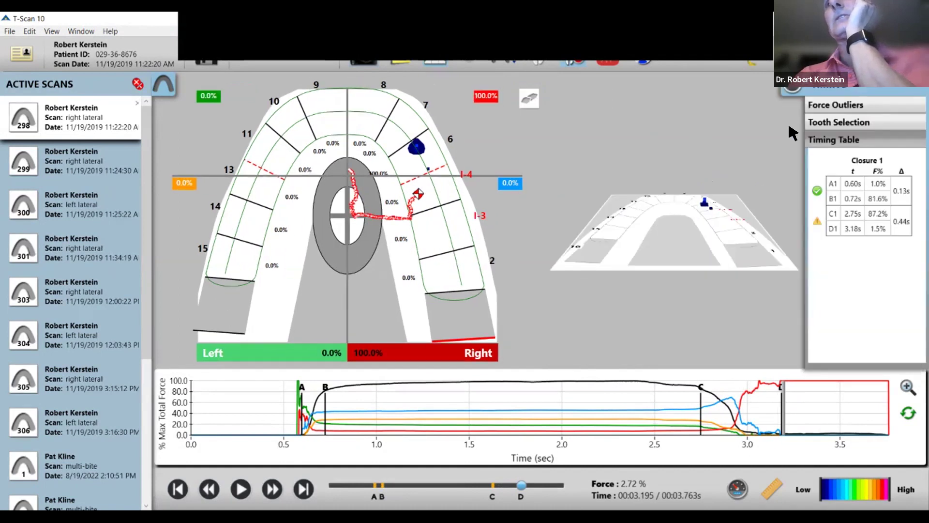
left_click(839, 127)
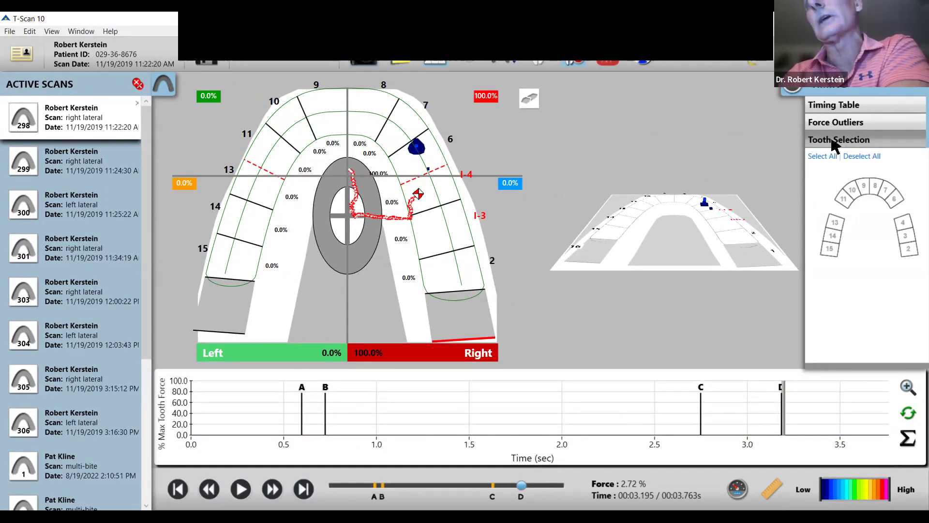
left_click(903, 224)
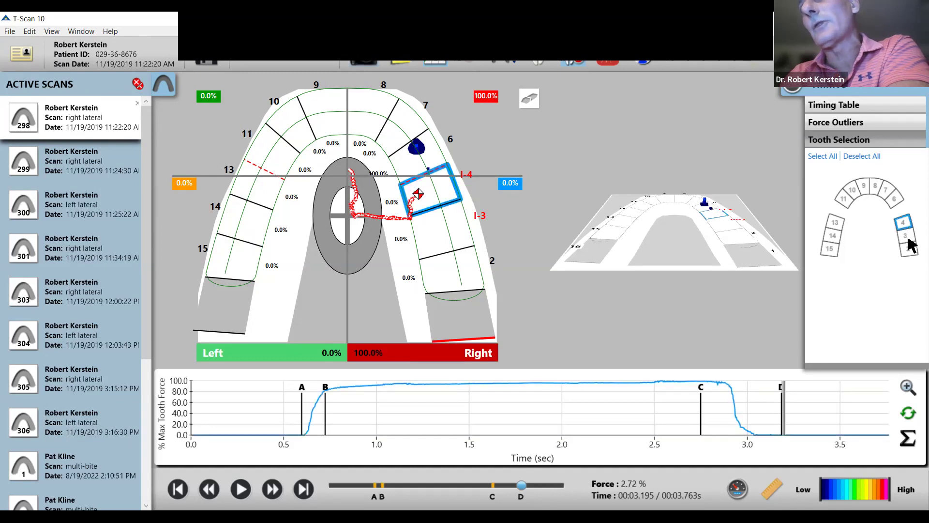
left_click(906, 238)
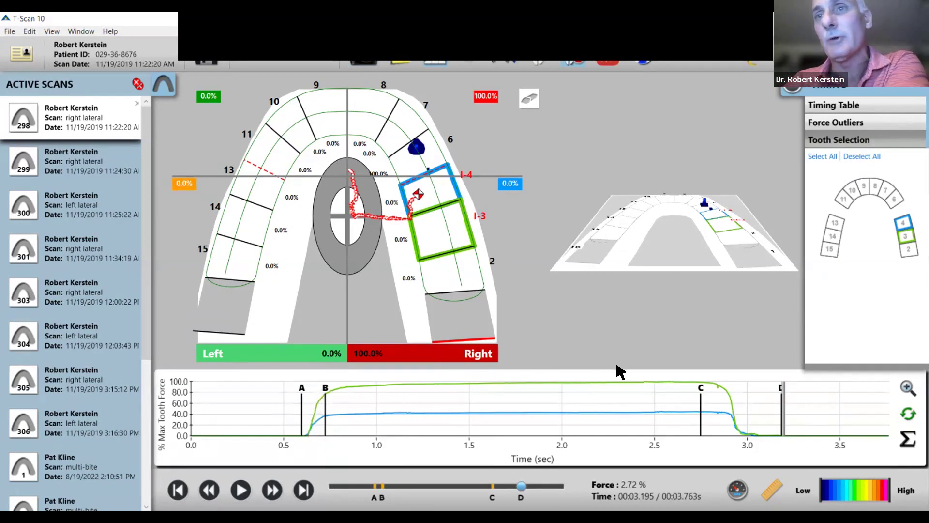
mouse_move(718, 389)
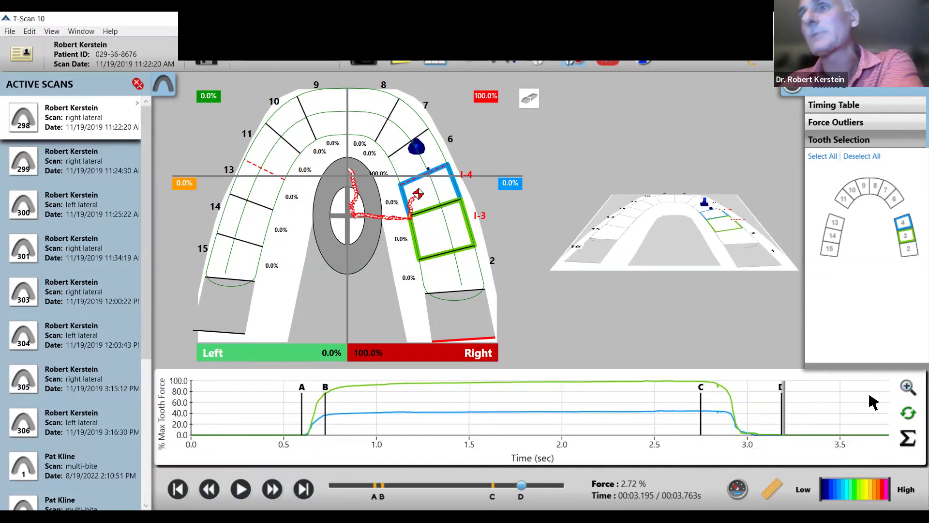
left_click(907, 387)
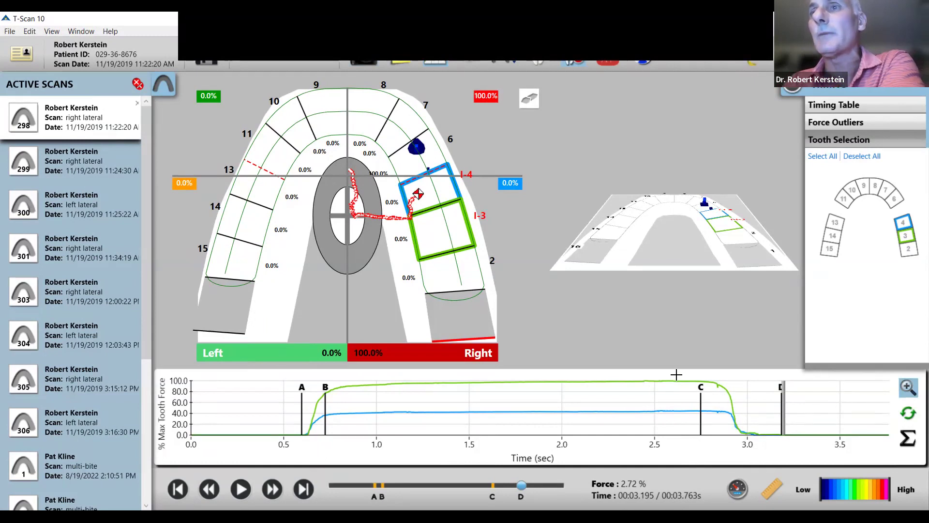
left_click_drag(704, 371, 825, 458)
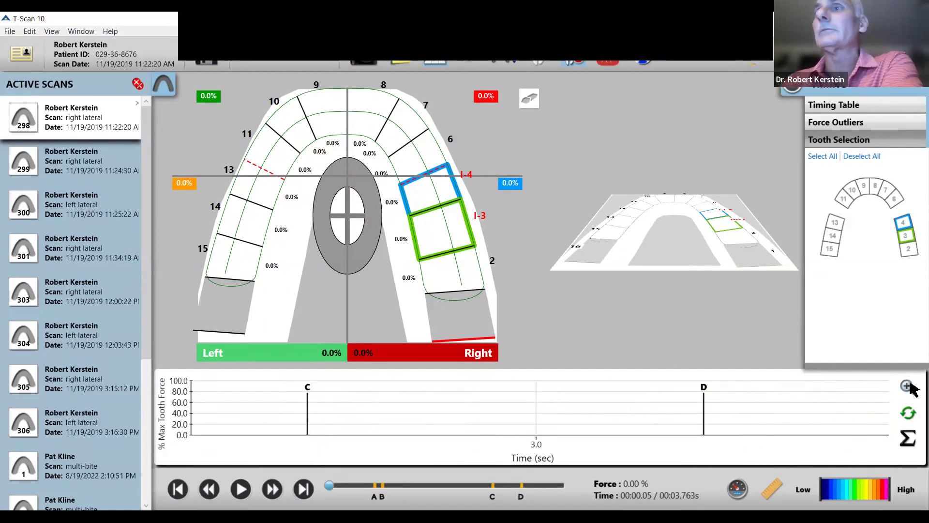
left_click(908, 413)
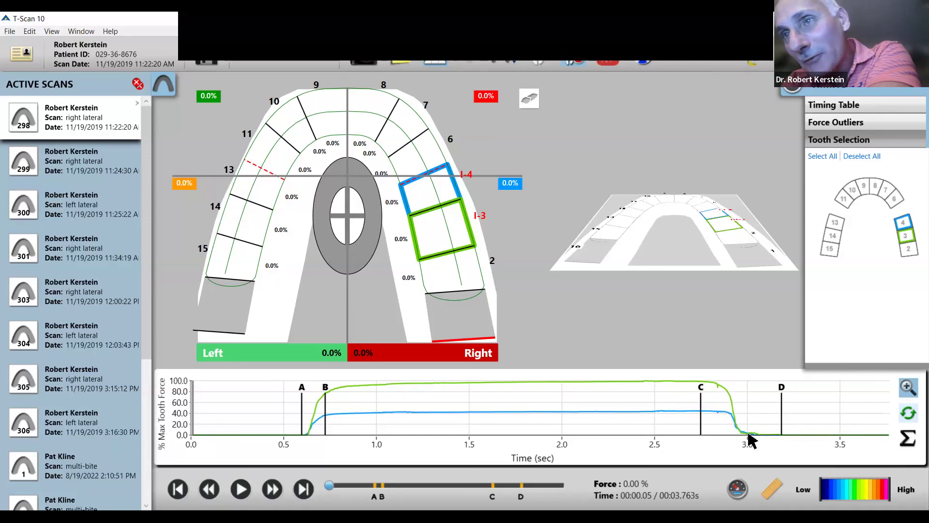
Try the D marker at 3.03 s on the tooth force graph and check the timing table.
left_click_drag(783, 422, 754, 422)
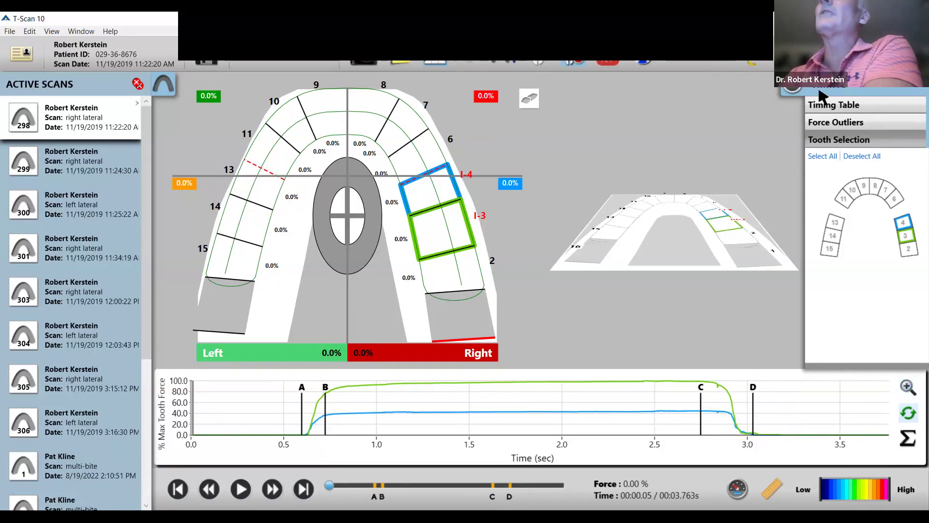
left_click(829, 105)
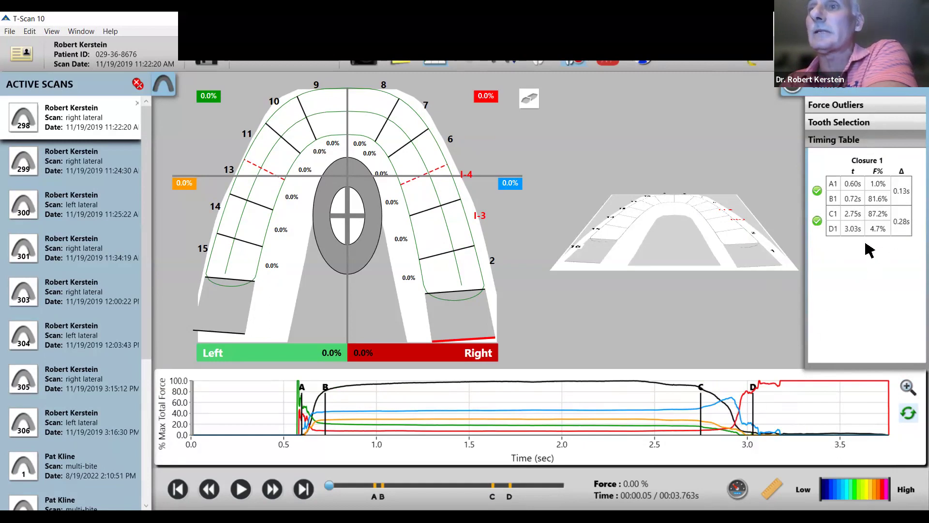
Set the D marker to 3.19 s on the tooth force graph and display the timing table.
left_click(845, 127)
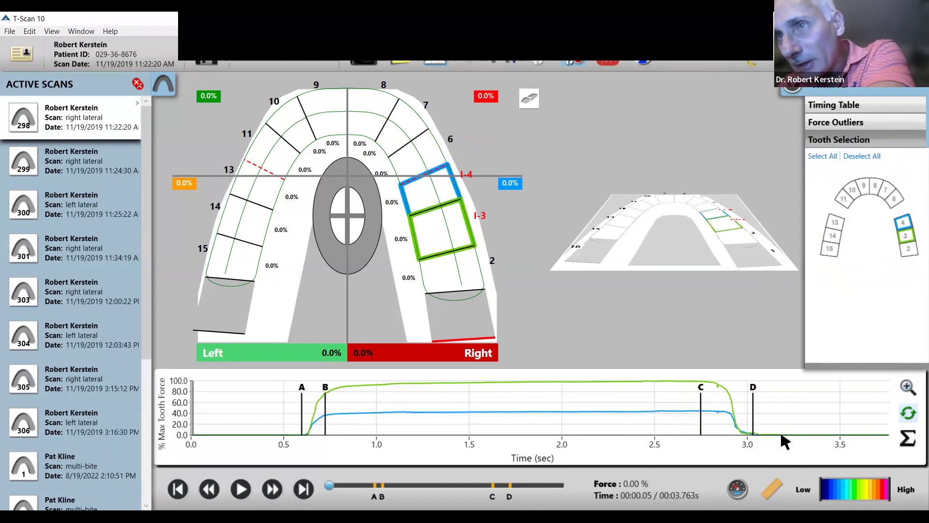
mouse_move(755, 426)
left_mouse_down()
mouse_move(762, 414)
mouse_move(782, 414)
left_mouse_up()
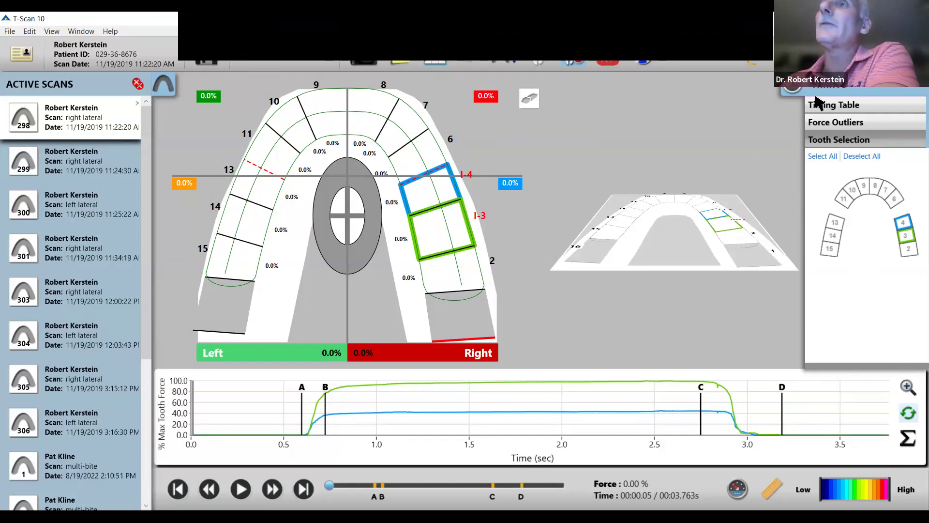
left_click(820, 107)
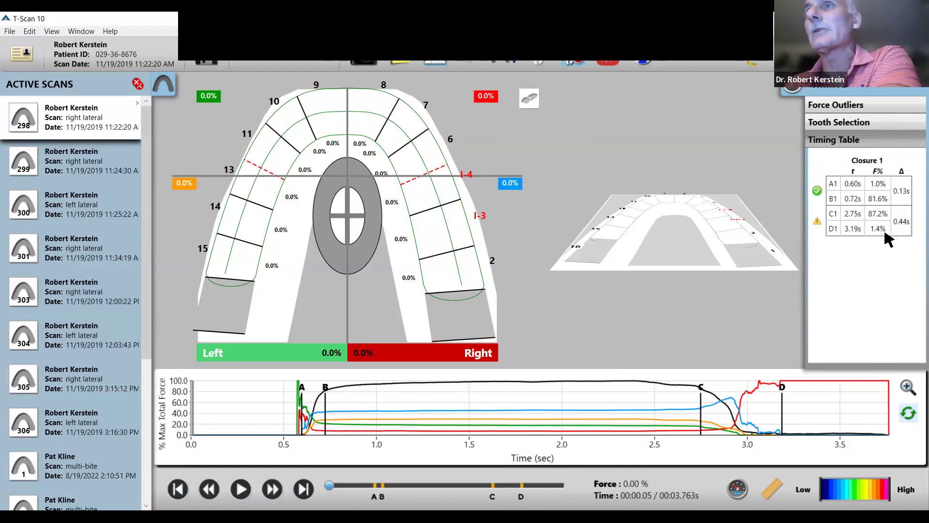
Replay scan 298's right lateral excursion from just before C to just past D.
left_click(693, 409)
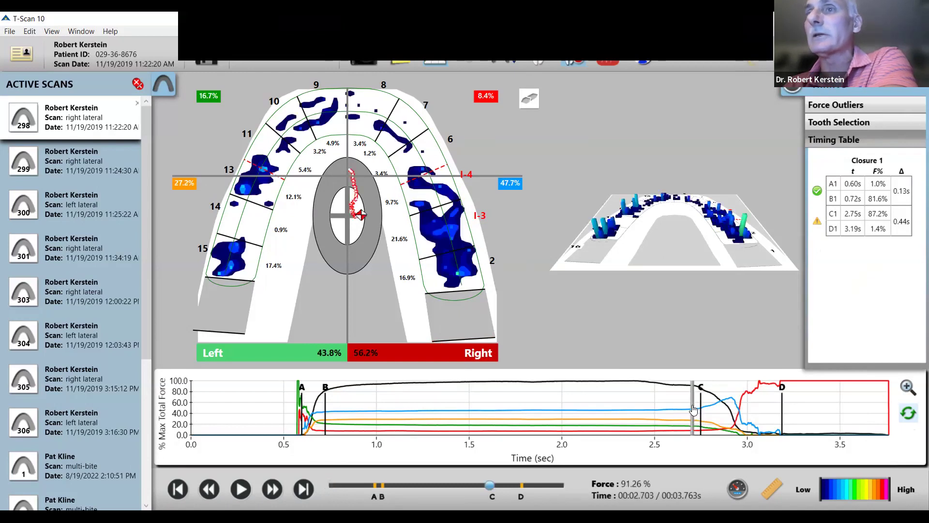
left_click_drag(697, 404, 793, 389)
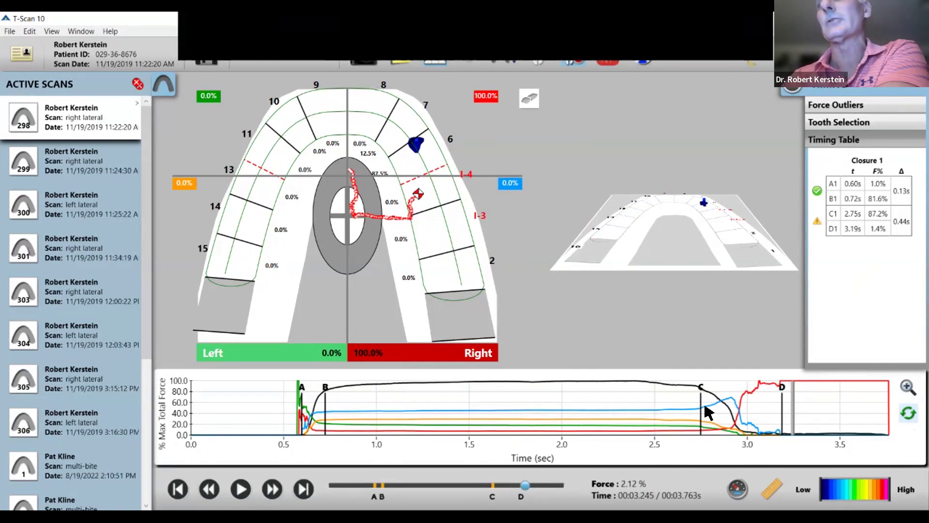
Open right lateral scan 299 and examine its closure from A past B and its excursion from C to D.
left_click(82, 170)
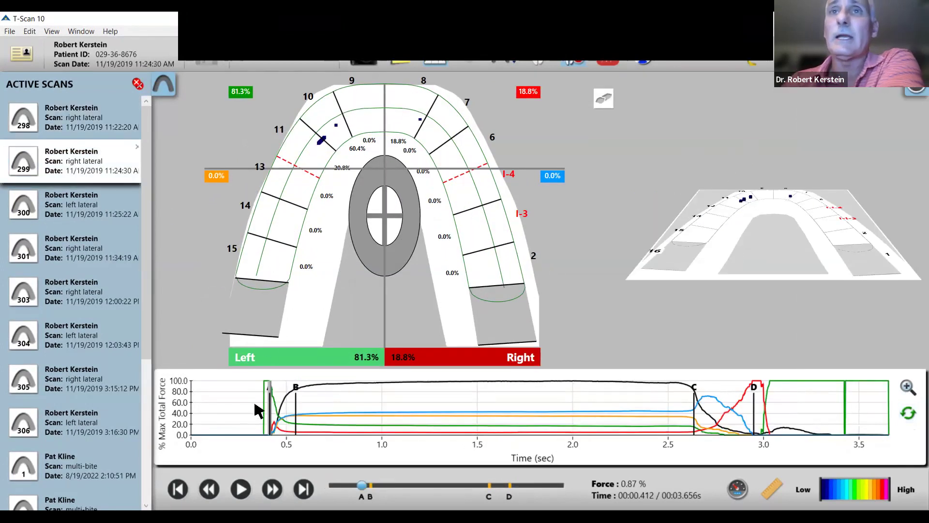
left_click_drag(261, 414, 316, 392)
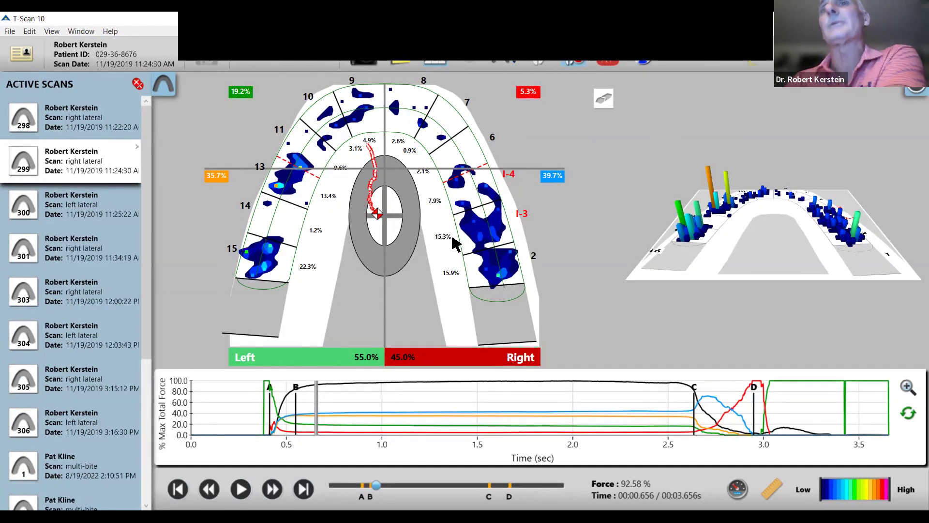
left_click(688, 413)
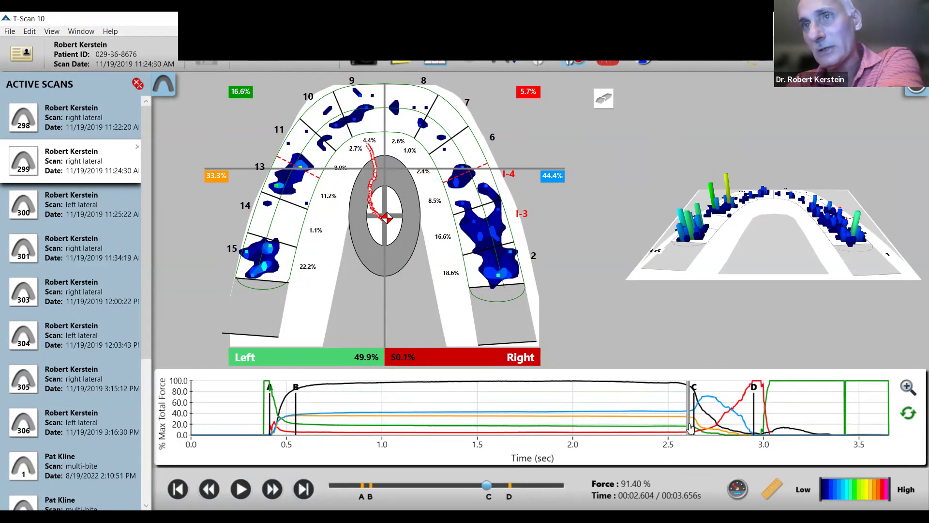
left_click_drag(692, 410, 728, 401)
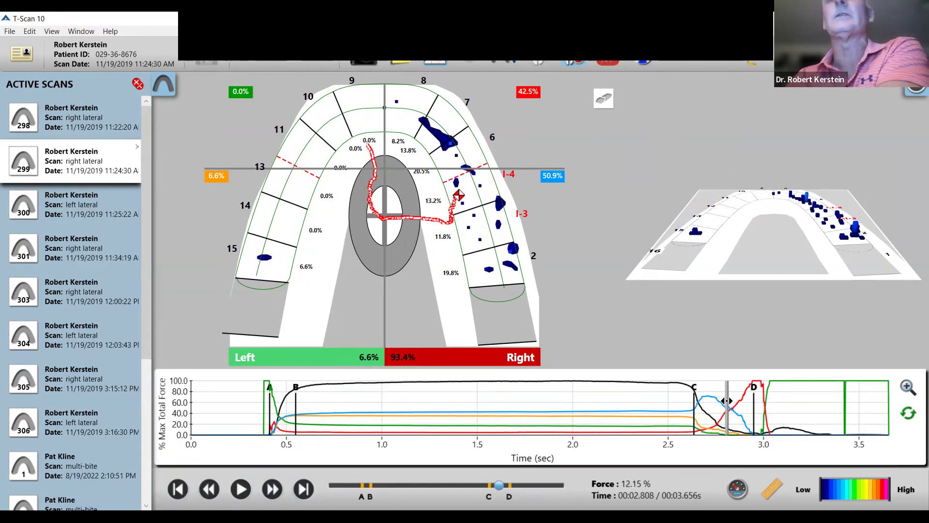
left_click_drag(728, 401, 754, 395)
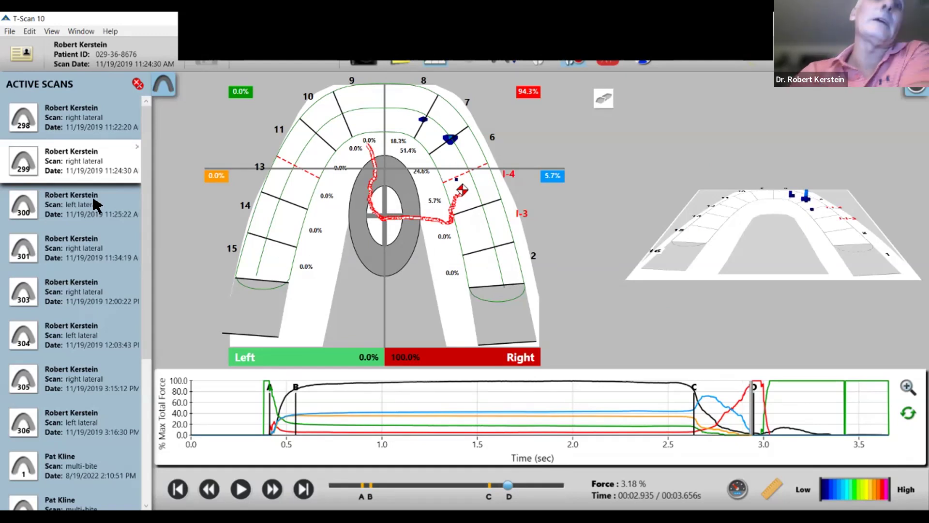
Open left lateral scan 300 and examine its force timeline through closure and just before C.
left_click(89, 212)
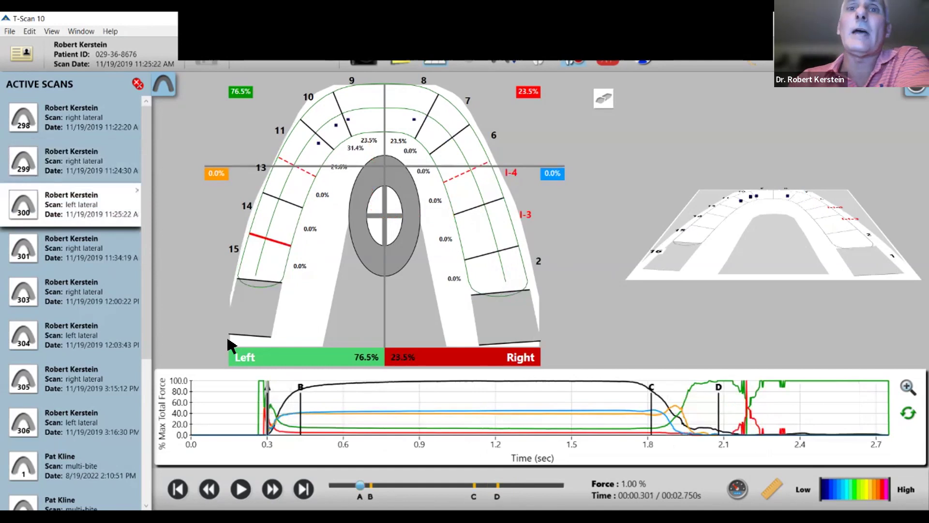
left_click_drag(252, 404, 307, 391)
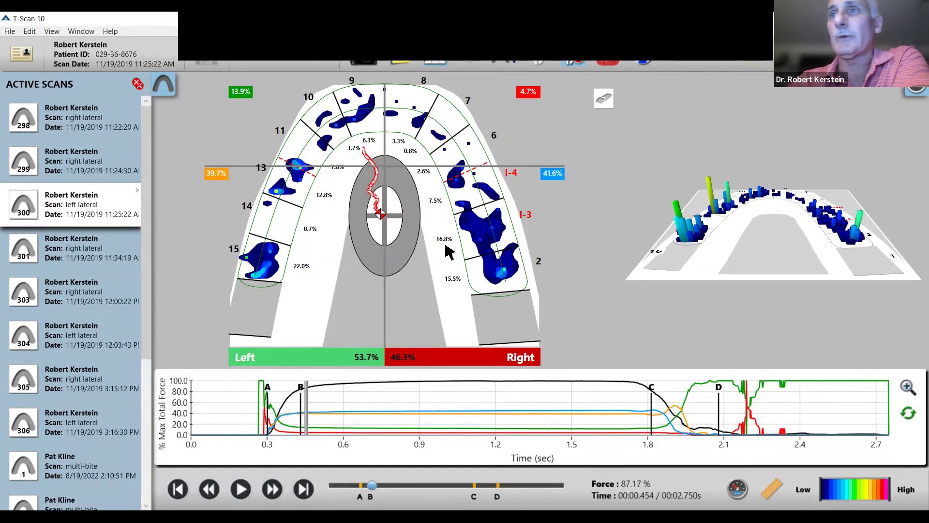
left_click(645, 413)
Scrub scan 300's left excursion, set its D marker to 1.95 s, and display the timing table.
left_click_drag(645, 409, 685, 404)
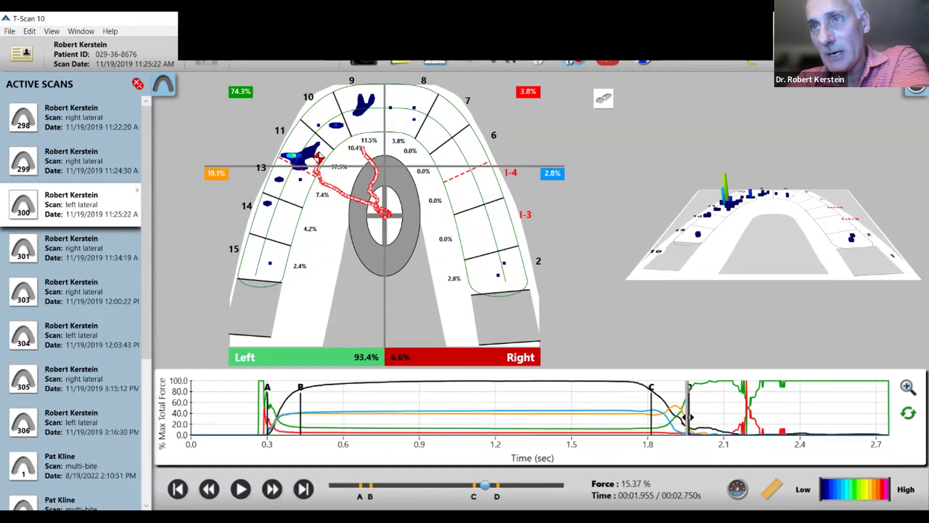
left_click(915, 89)
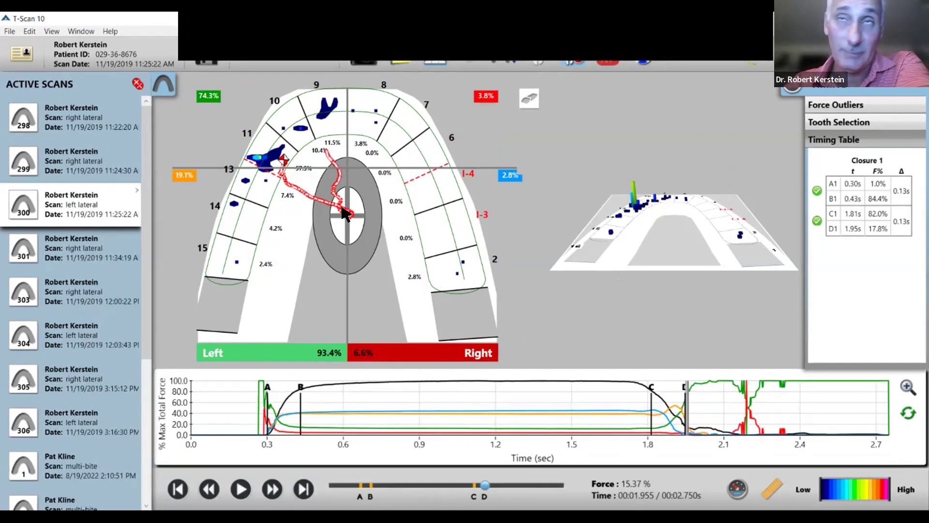
Open right lateral scan 301 and examine its closure from A past B and its excursion from C just past D.
left_click(95, 251)
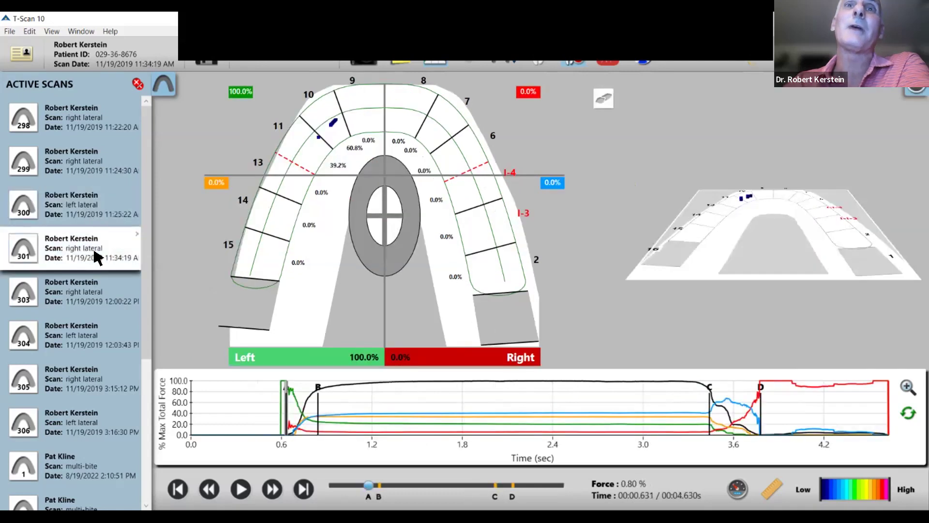
left_click(270, 405)
left_click_drag(274, 398, 348, 389)
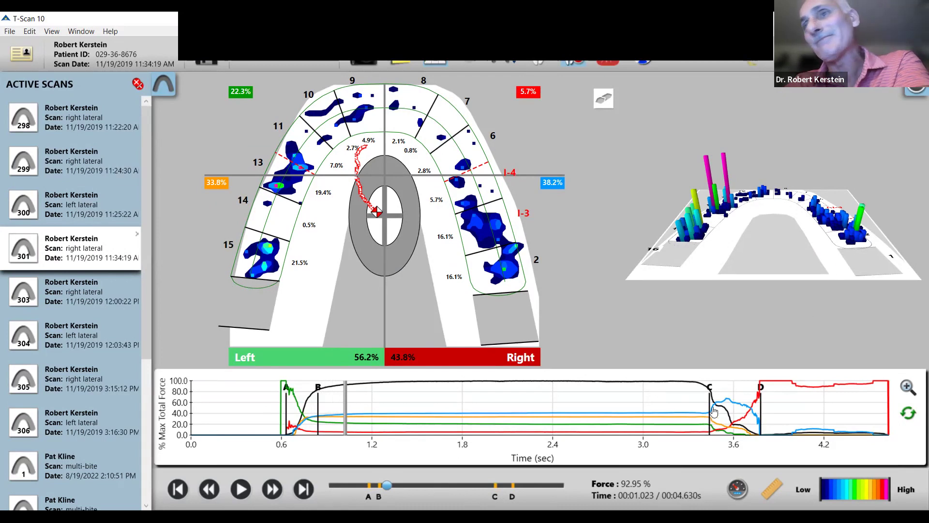
left_click_drag(705, 414, 765, 402)
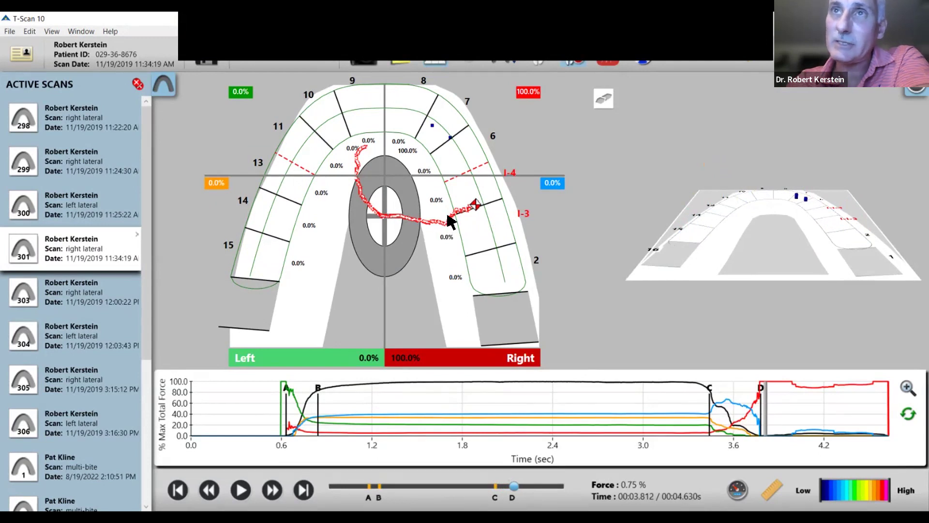
left_click(496, 199)
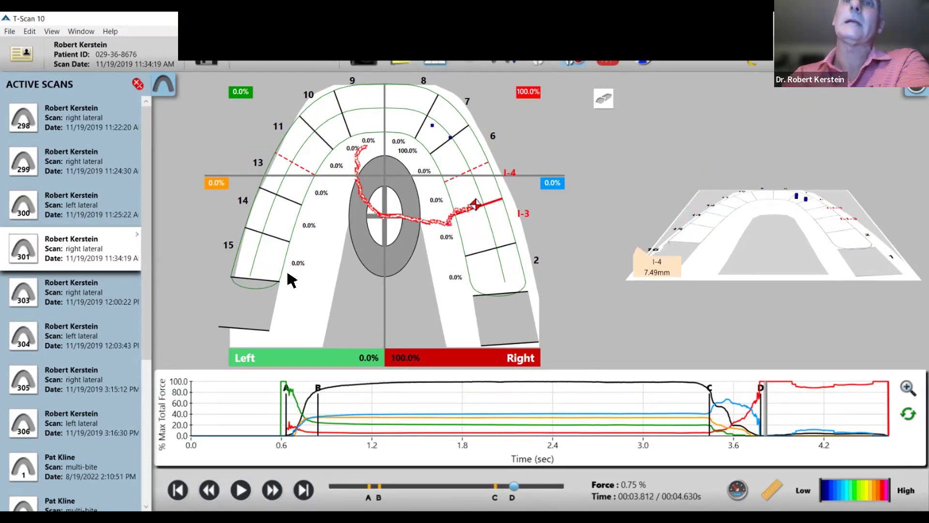
Open right lateral scan 303 and examine its closure from A past B and its excursion from C almost to D.
left_click(96, 301)
left_click_drag(336, 411, 375, 411)
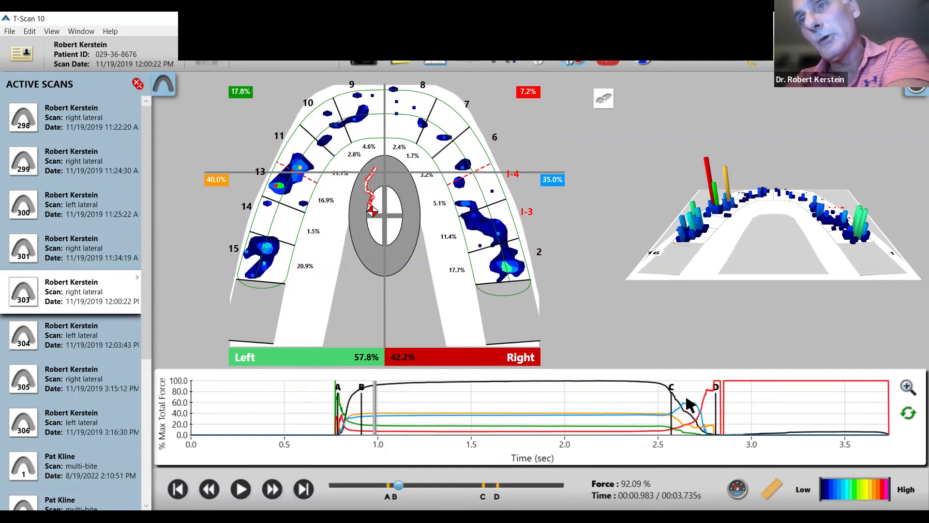
left_click_drag(664, 414, 709, 402)
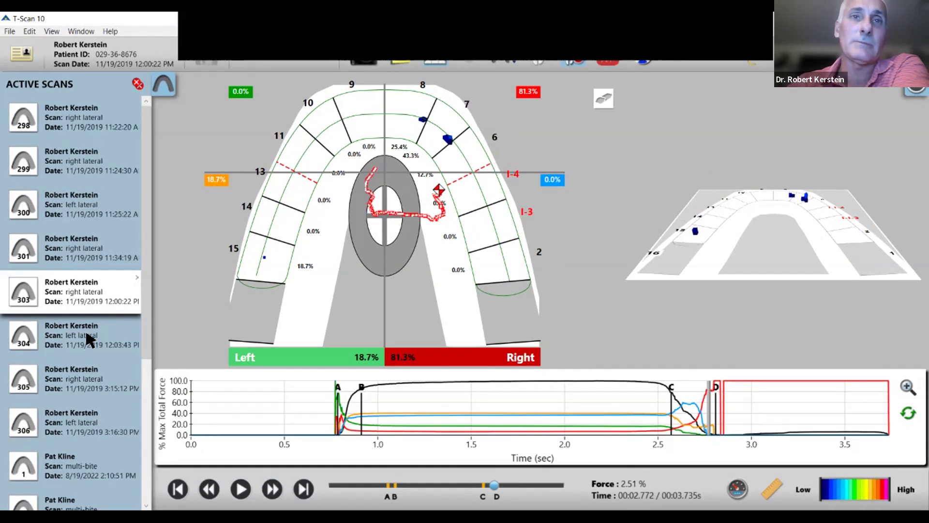
Open right lateral scan 305 and examine its closure from A past B and its excursion from C just past D.
left_click(82, 385)
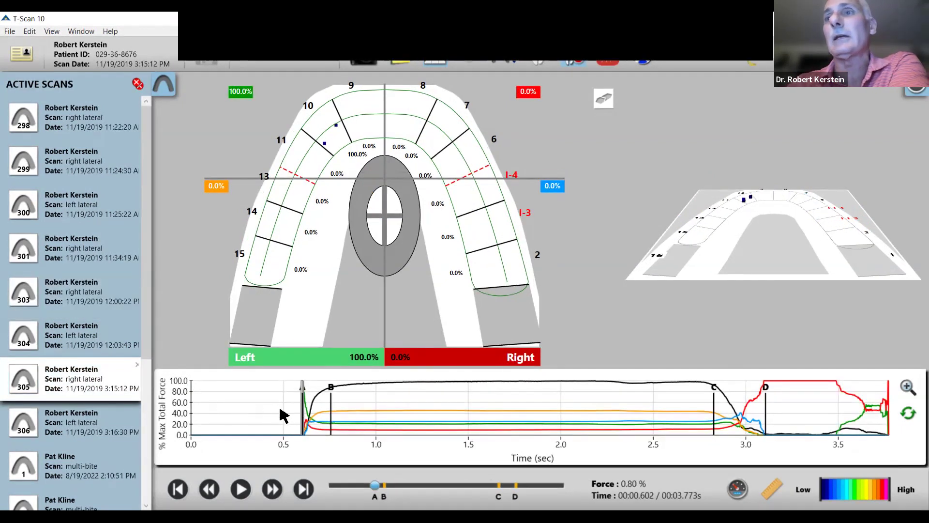
left_click_drag(299, 421, 353, 406)
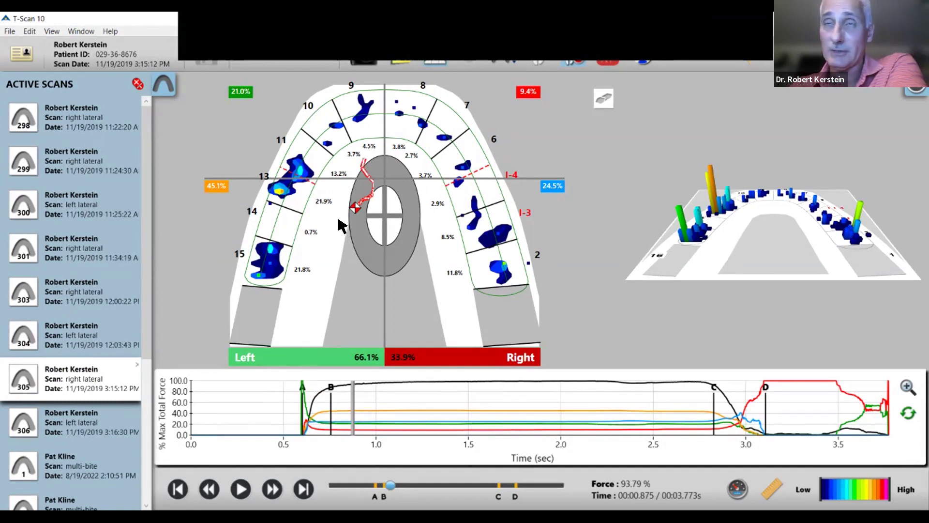
left_click(707, 413)
left_click_drag(711, 406, 770, 392)
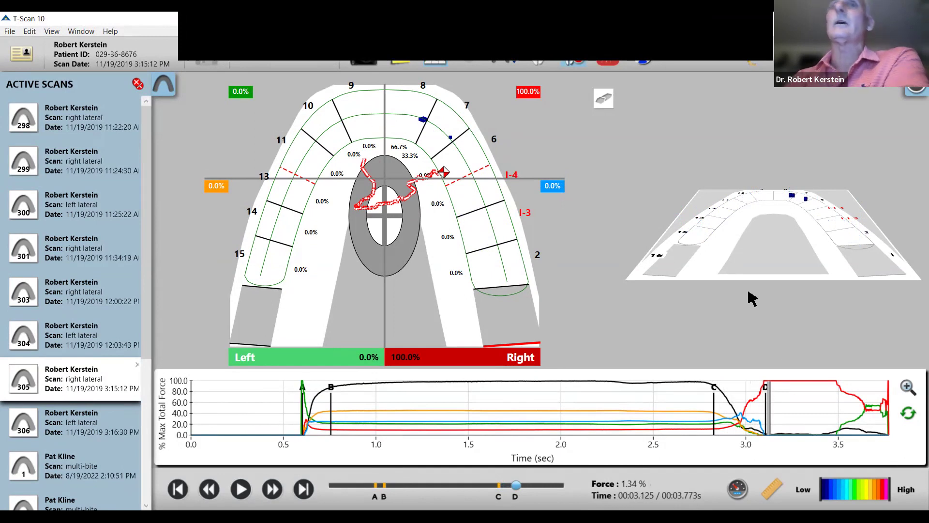
Graph the individual force curves of teeth 4 and 3 for scan 305.
left_click(910, 93)
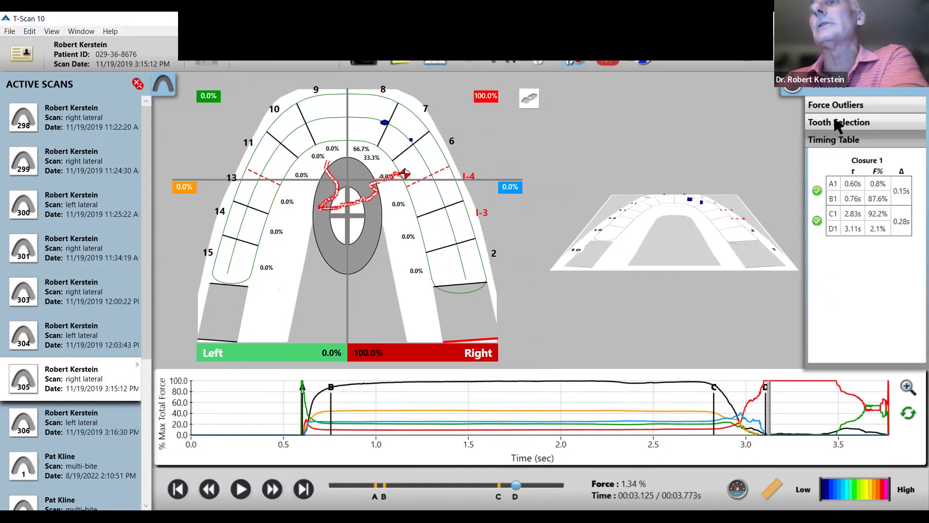
left_click(828, 127)
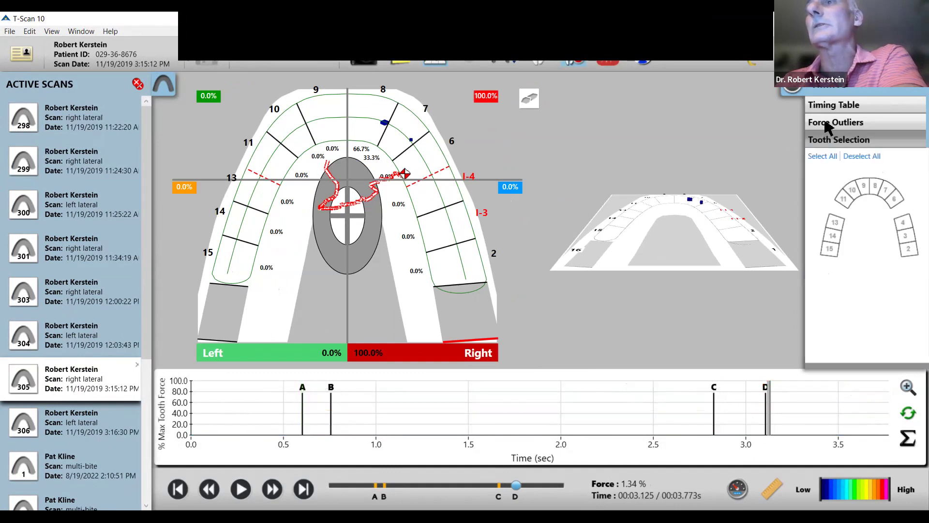
left_click(904, 224)
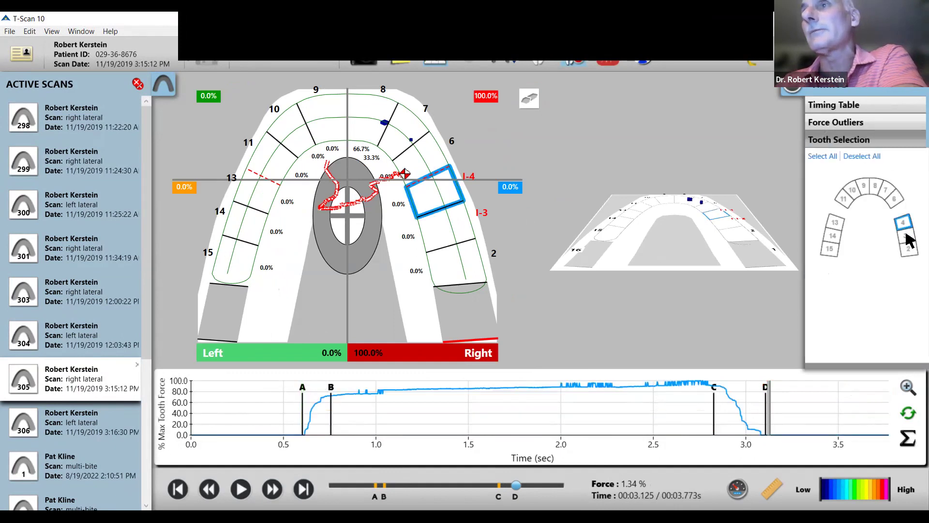
left_click(907, 235)
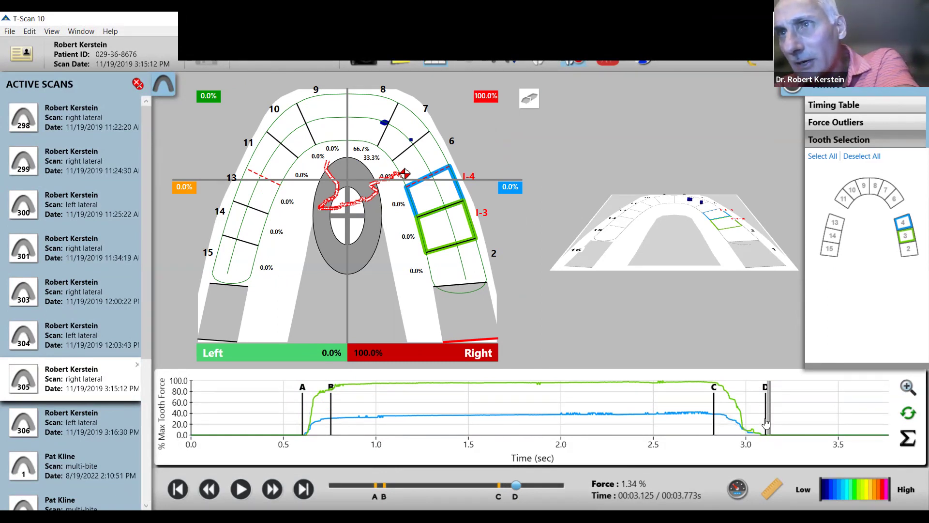
Set scan 305's D marker to 3.09 s using the tooth 3 and 4 force curves, and display the timing table.
left_click_drag(762, 418, 756, 418)
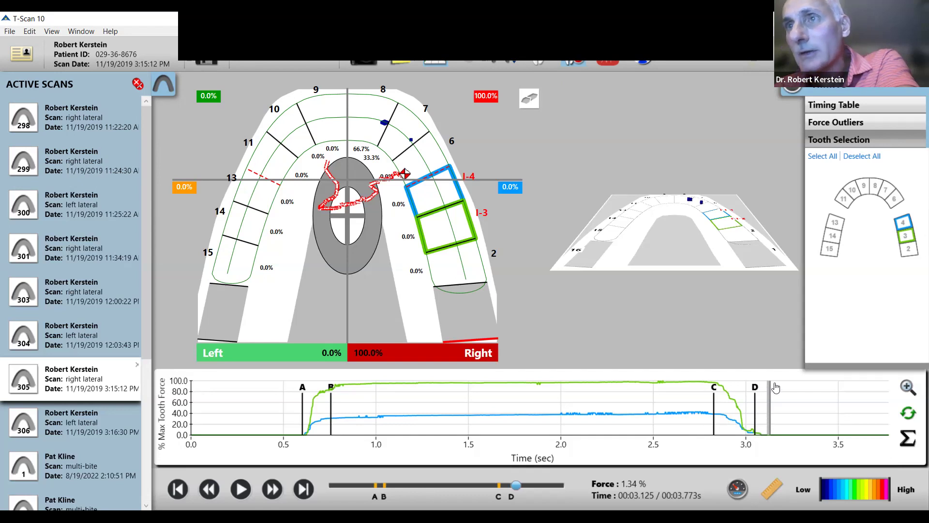
left_click(849, 106)
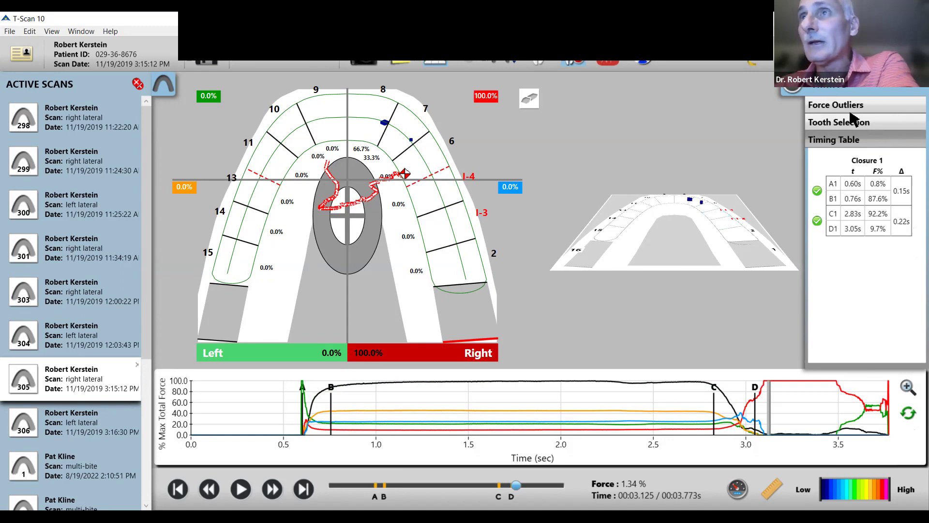
left_click(841, 124)
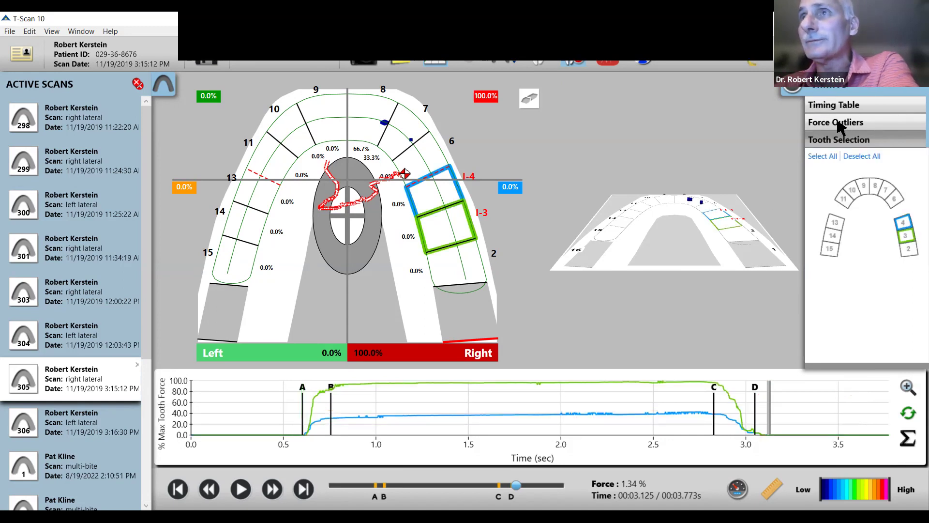
left_click_drag(755, 420, 763, 410)
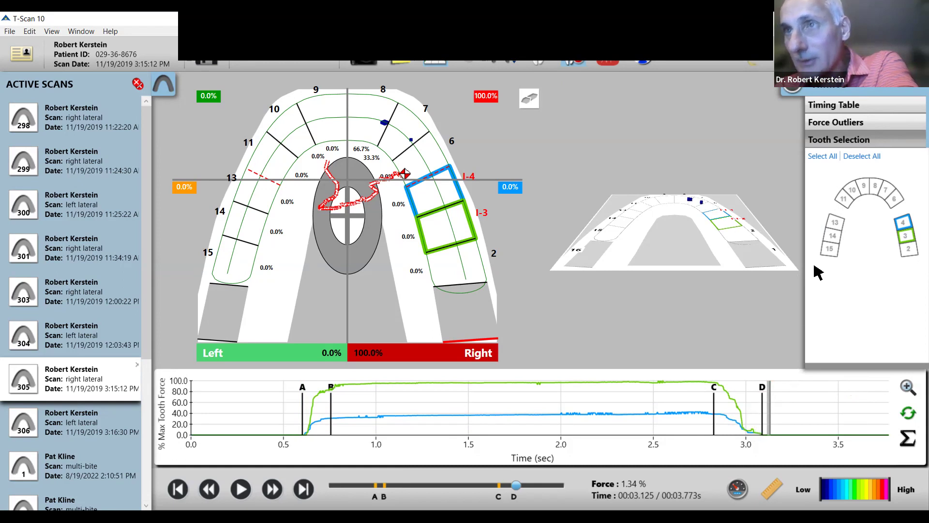
left_click(838, 105)
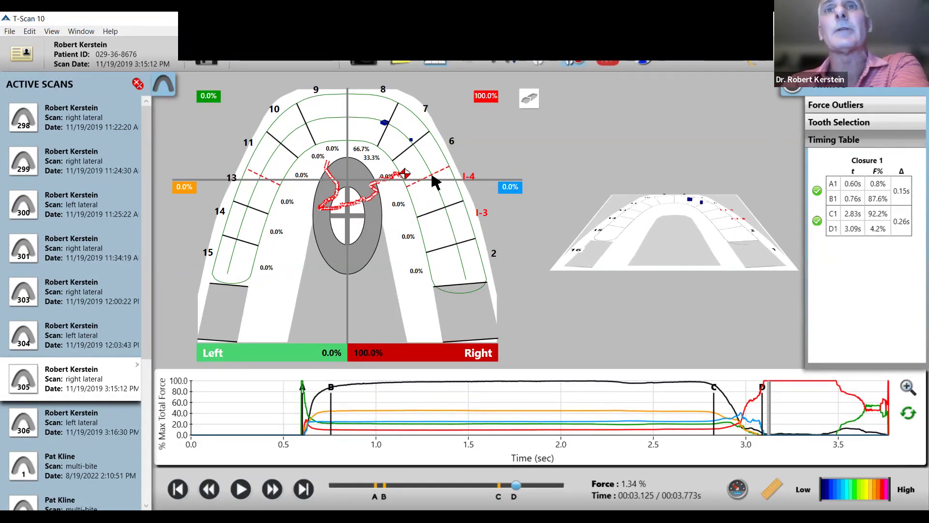
Replay scan 305's right excursion past D and compare it with scan 303's excursion from just before C.
left_click(702, 398)
left_click_drag(704, 398, 770, 382)
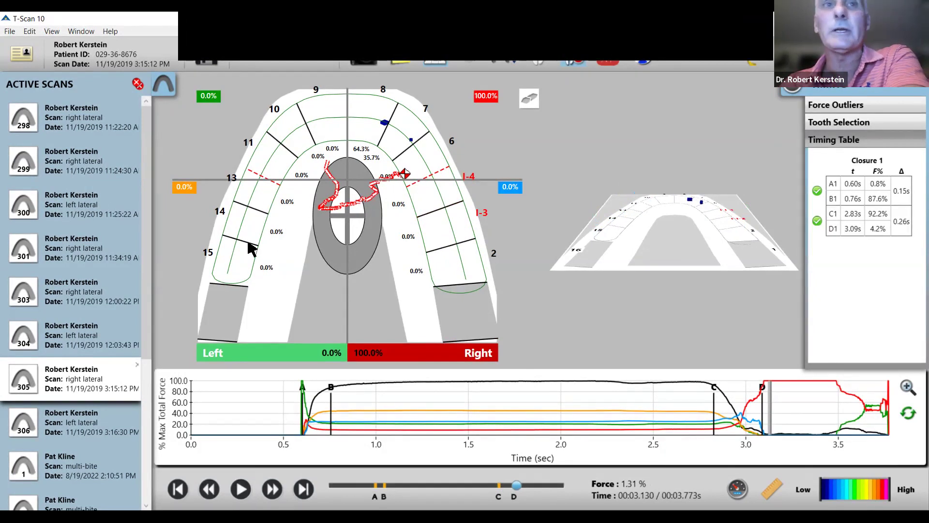
left_click(94, 295)
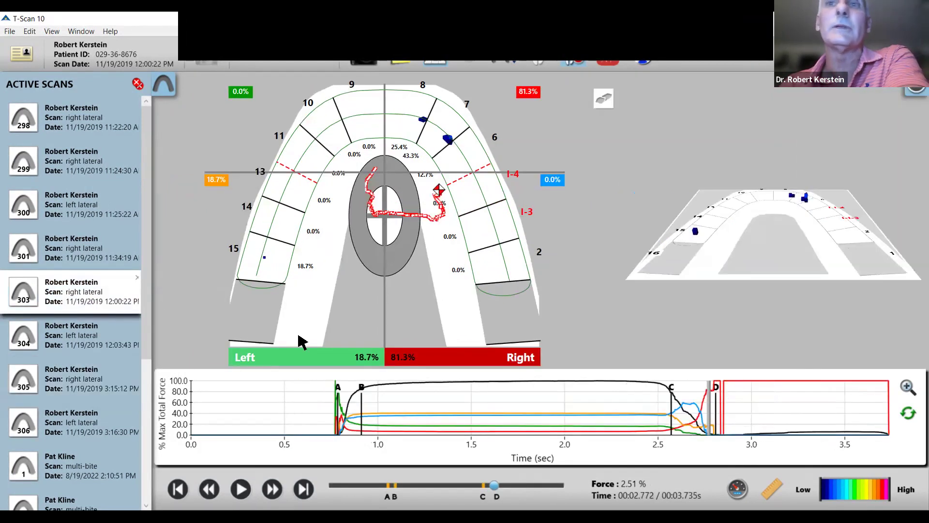
left_click(658, 411)
left_click_drag(662, 406, 692, 406)
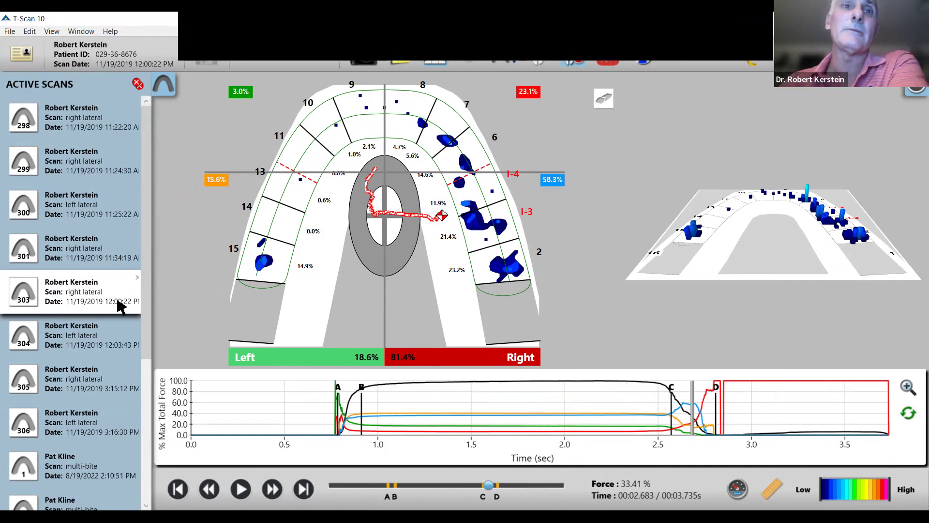
Reopen scan 305 and replay its right excursion from just before C to D.
left_click(101, 380)
left_click(703, 420)
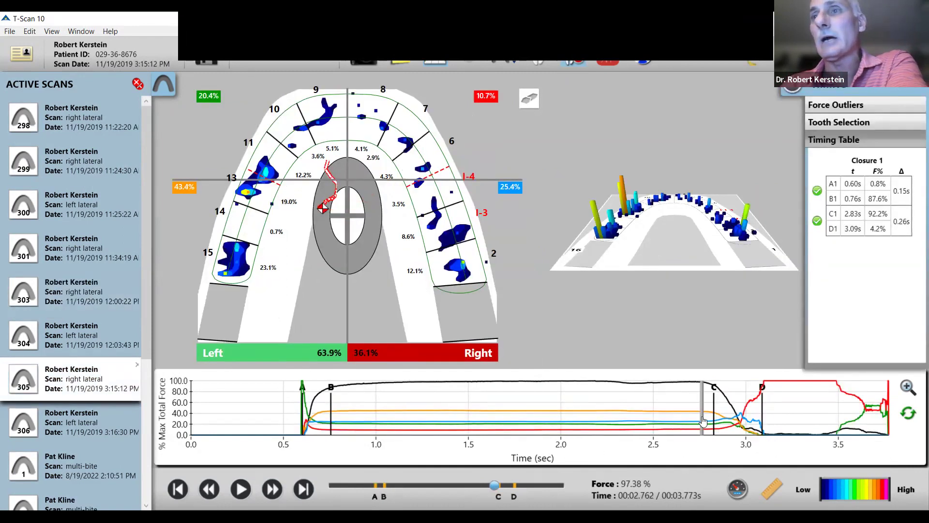
left_click_drag(714, 416, 765, 407)
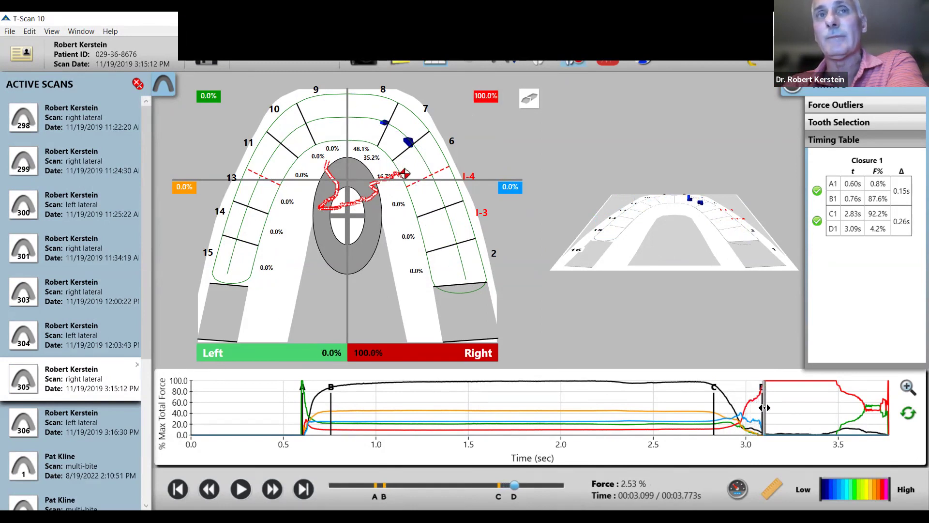
Open left lateral scan 306 and examine its closure from A past B and its excursion from C almost to D.
left_click(111, 419)
left_click_drag(346, 418, 383, 417)
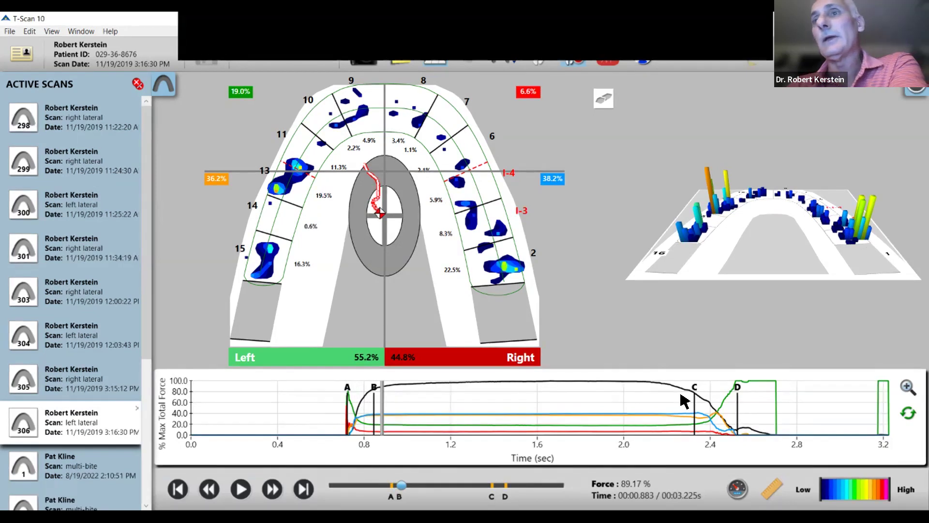
left_click_drag(684, 402, 728, 410)
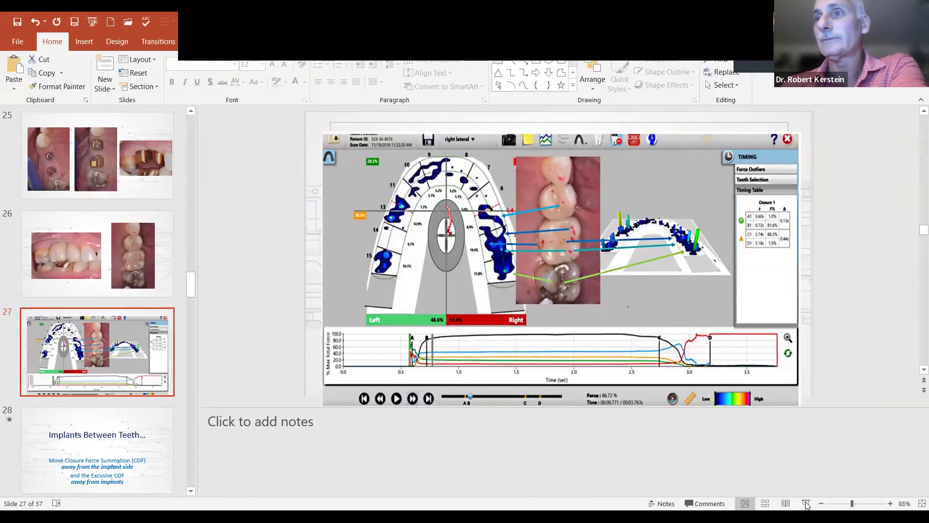
In PowerPoint, start the slide show and advance from "Implants Between Teeth" through the tooth photos to the All on X title slide.
left_click(807, 505)
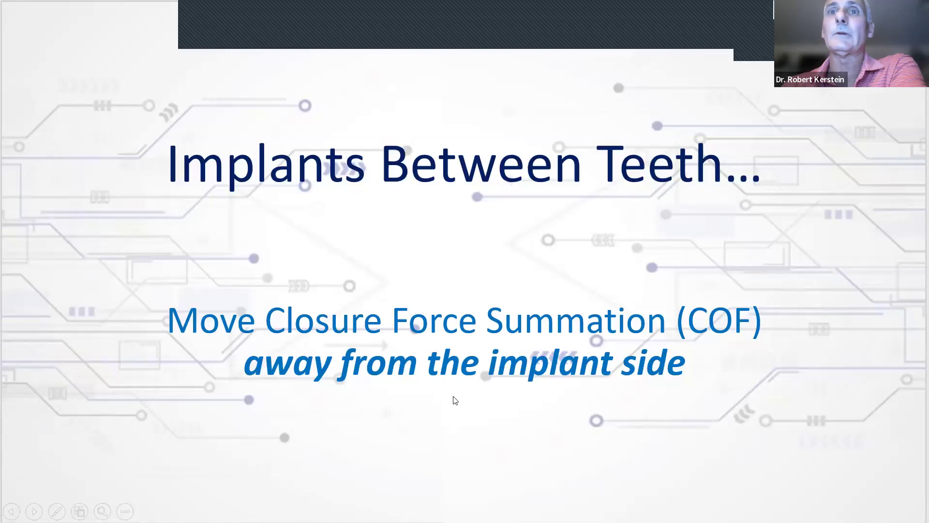
left_click(380, 438)
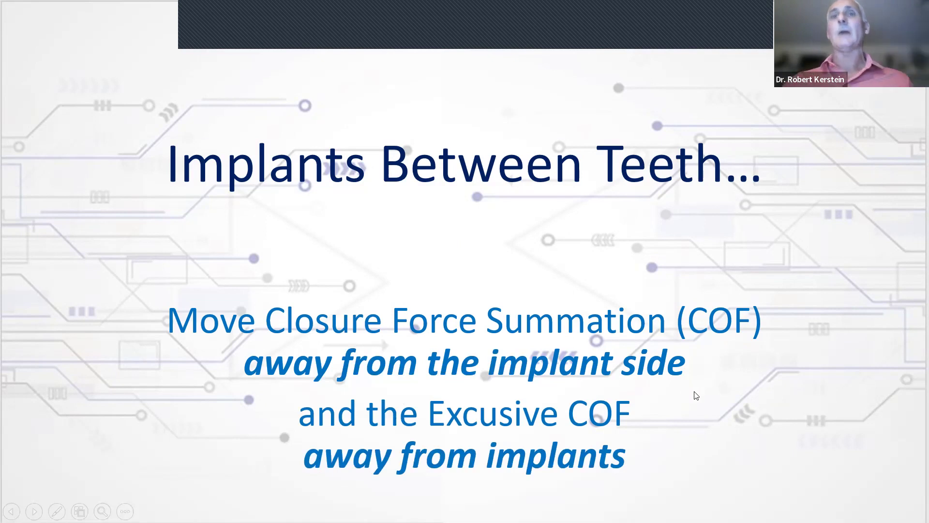
left_click(707, 427)
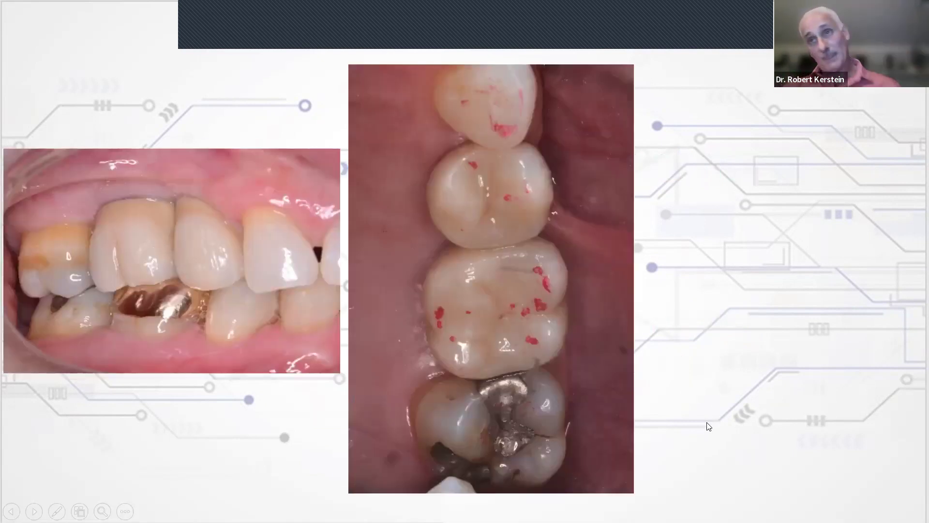
left_click(708, 426)
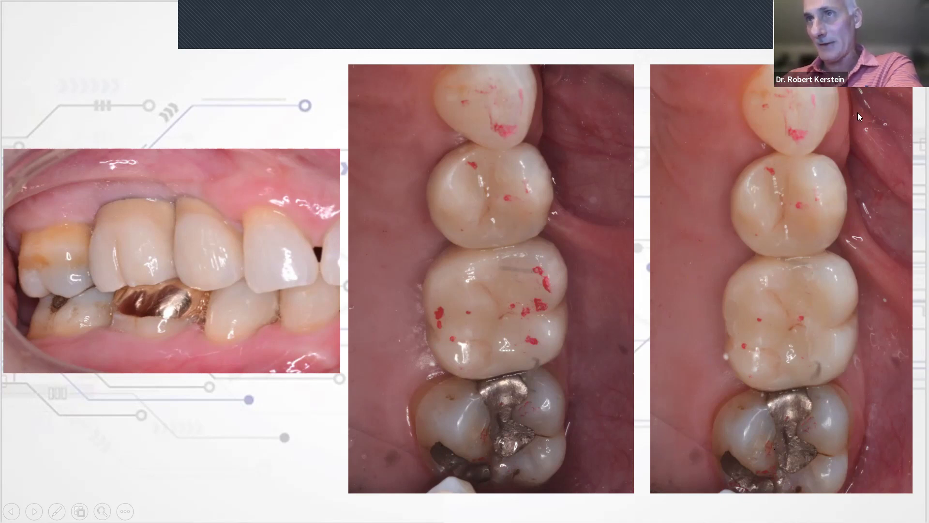
left_click(285, 428)
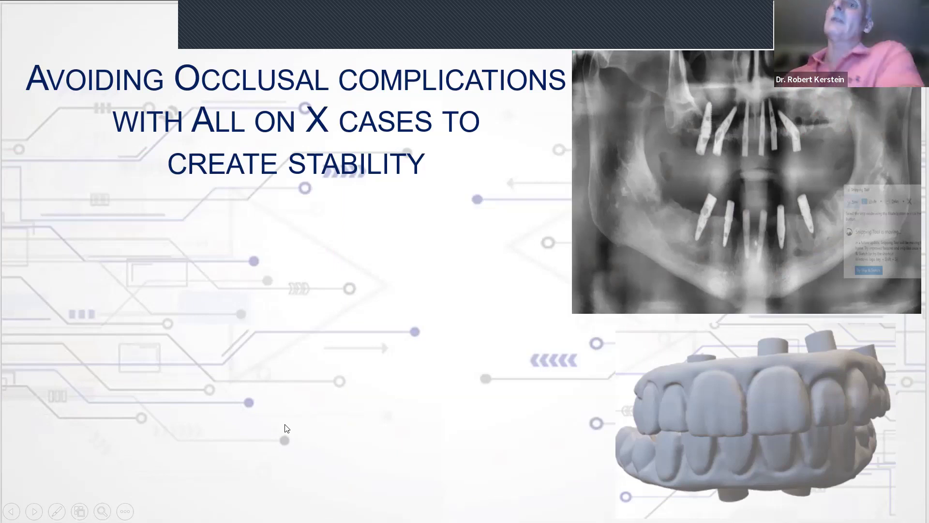
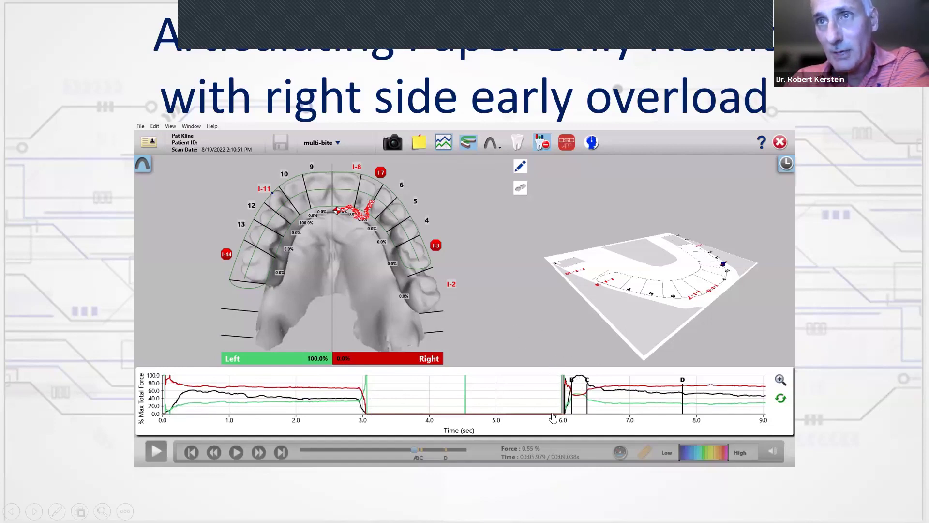
Play and pause the embedded multi-bite scan video on the "right side early overload" slide to examine its force build-up.
key("space")
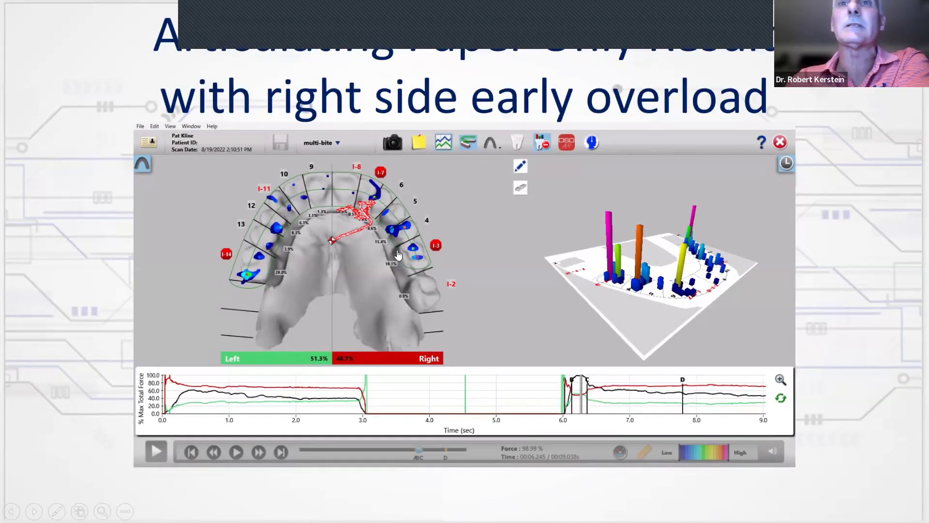
key("space")
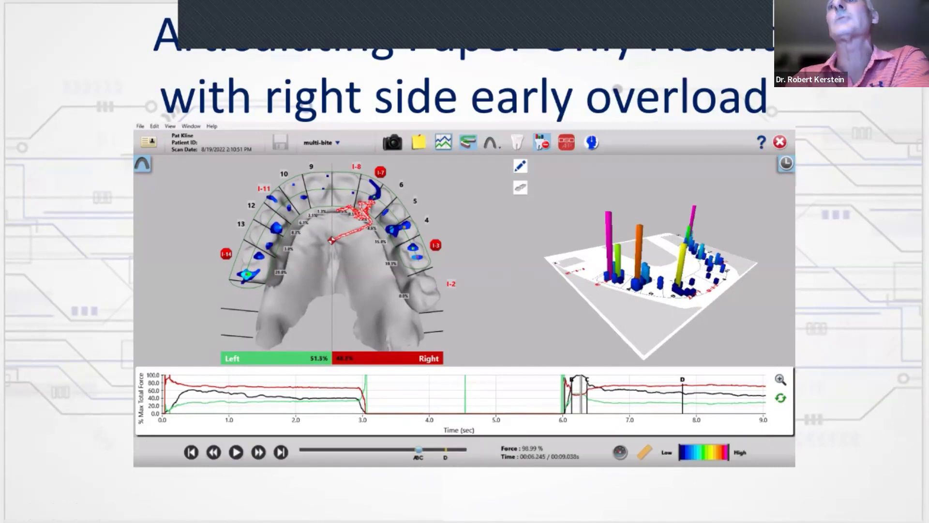
mouse_move(523, 313)
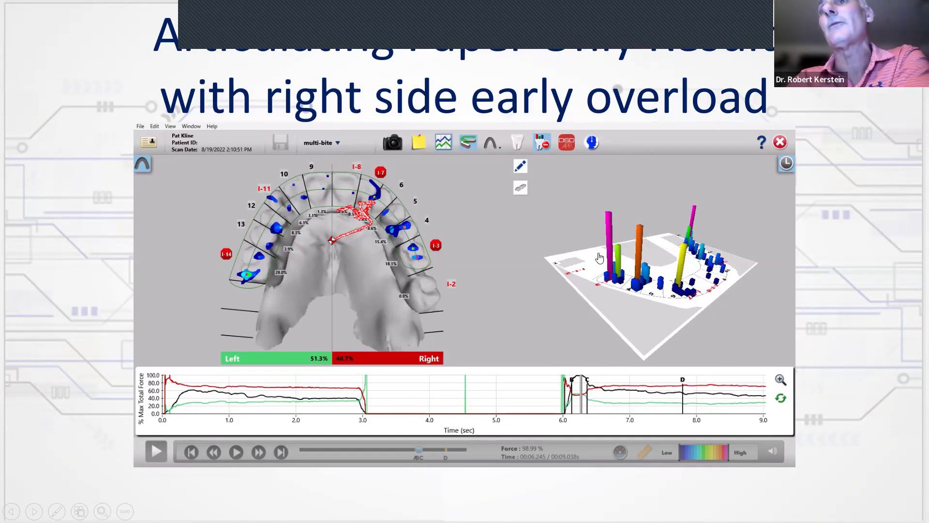
key("space")
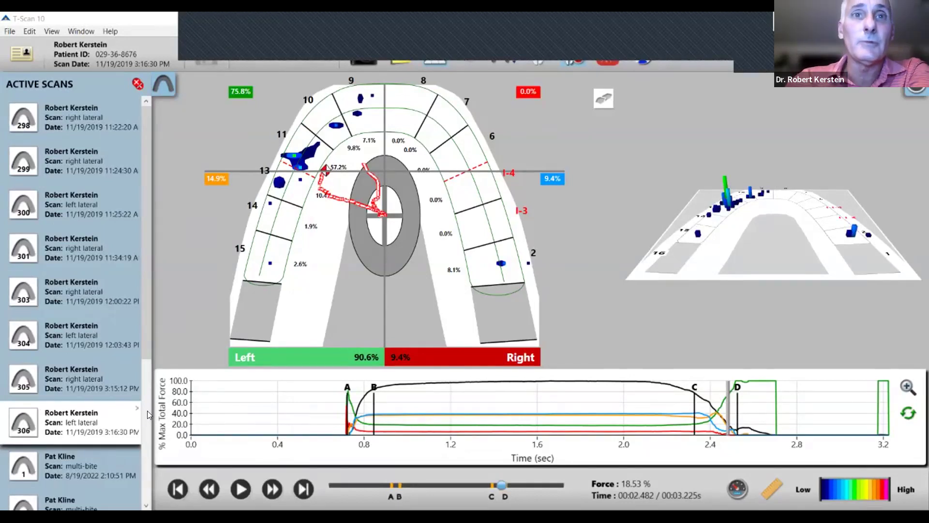
In T-Scan 10, open multi-bite scan 1 from 8/19/2022, hide the scan list, and examine its closure from A past B.
scroll(126, 368, "down", 5)
left_click(89, 241)
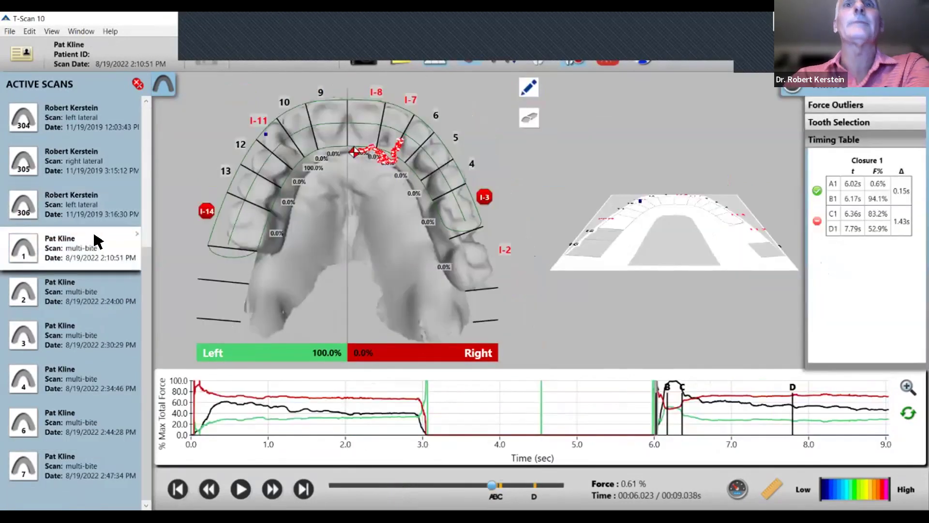
left_click(167, 83)
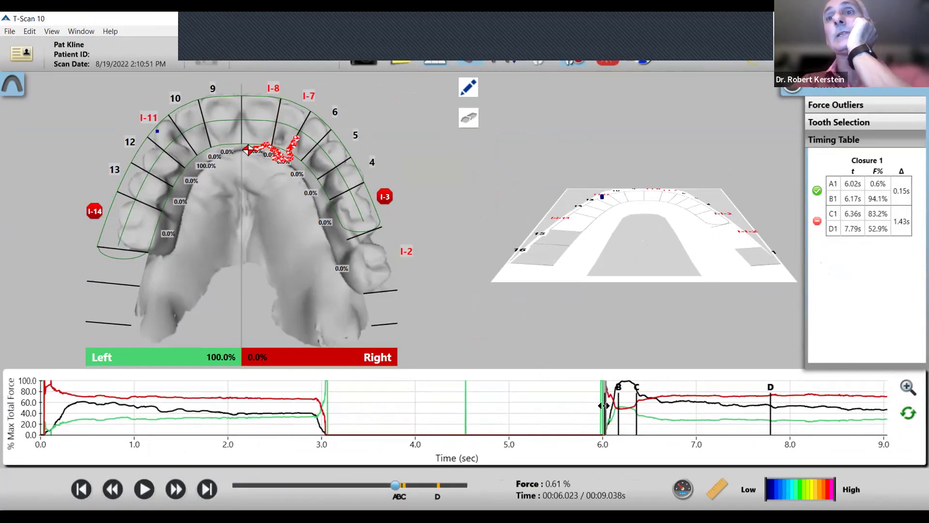
left_click_drag(604, 405, 619, 401)
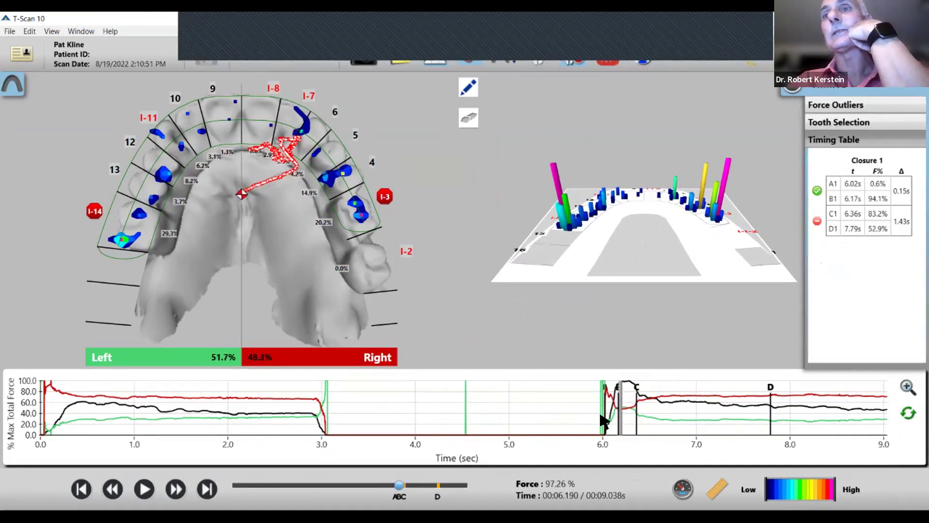
left_click(629, 401)
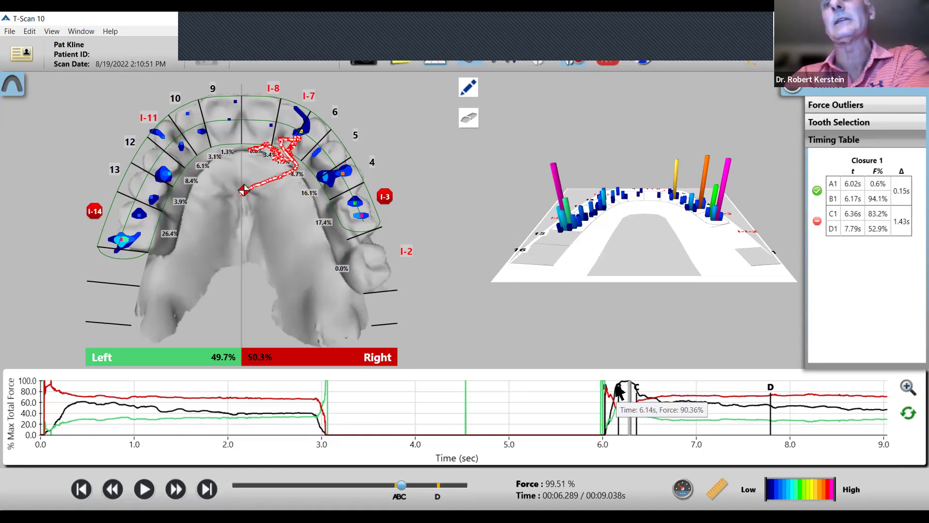
left_click_drag(630, 398, 610, 405)
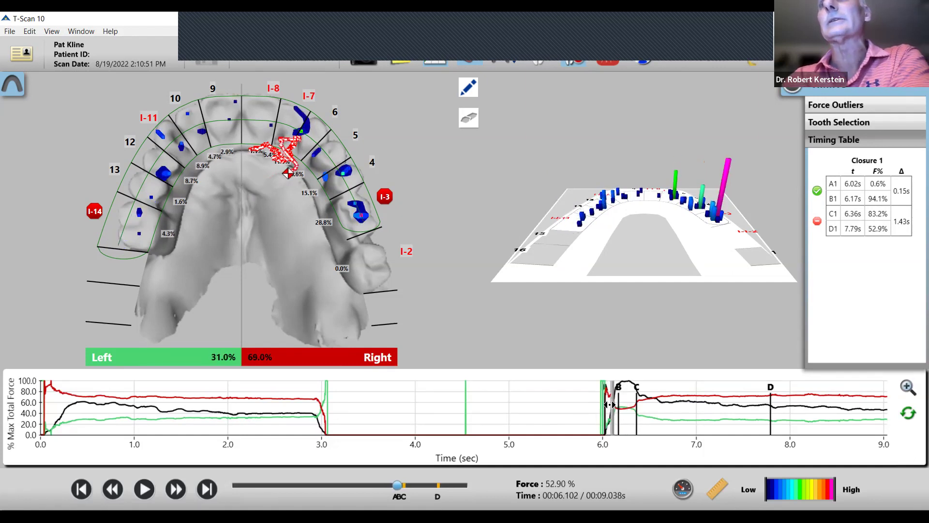
left_click_drag(610, 403, 621, 400)
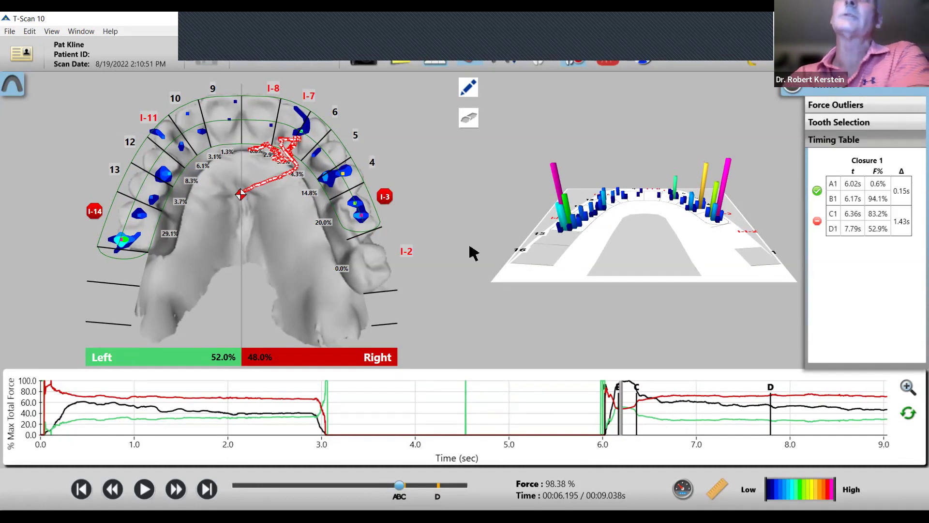
Bring back the active scans list, open multi-bite scan 2, and examine its second closure's force build-up from A2 to B2.
left_click(14, 88)
left_click(17, 88)
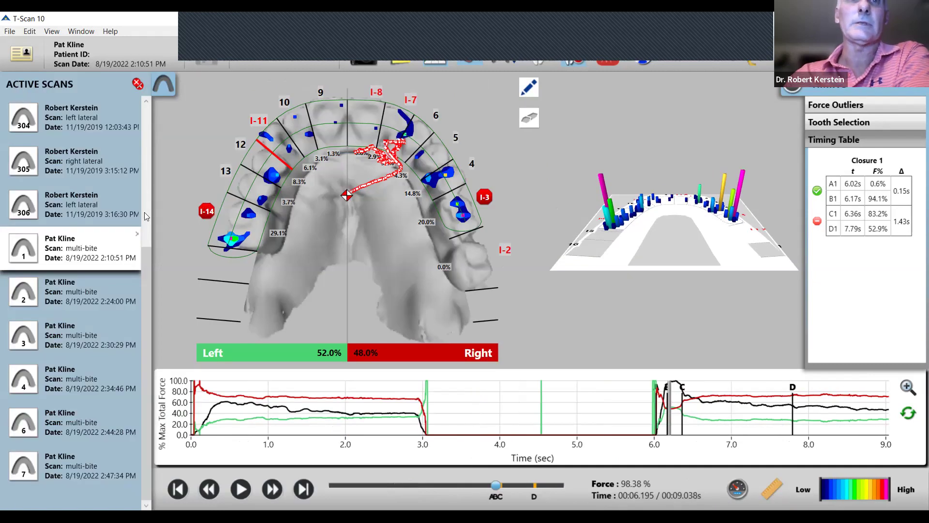
left_click(84, 295)
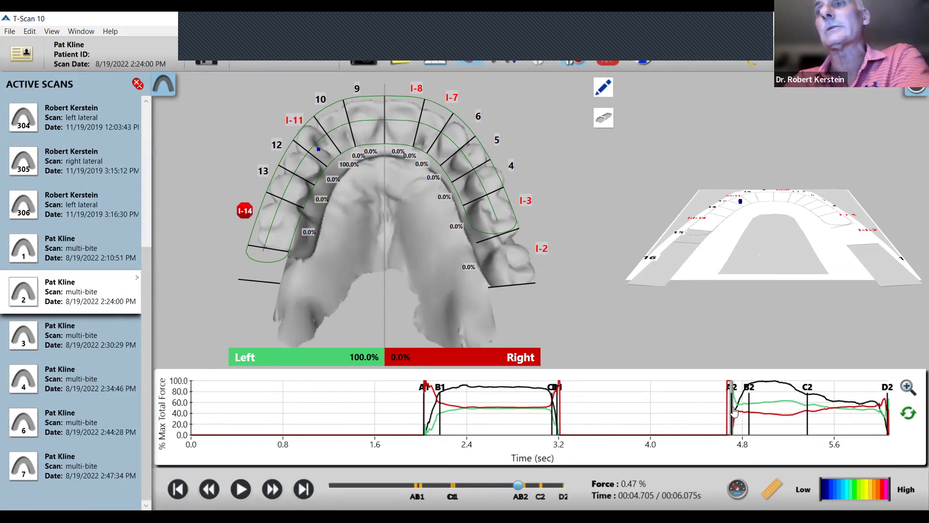
mouse_move(733, 406)
left_mouse_down()
mouse_move(740, 404)
mouse_move(734, 409)
left_mouse_up()
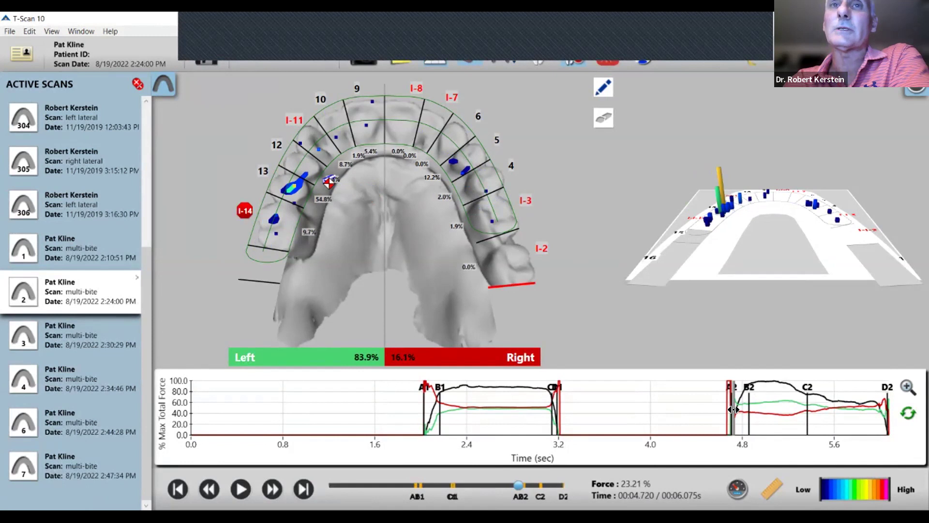
left_click_drag(735, 409, 736, 409)
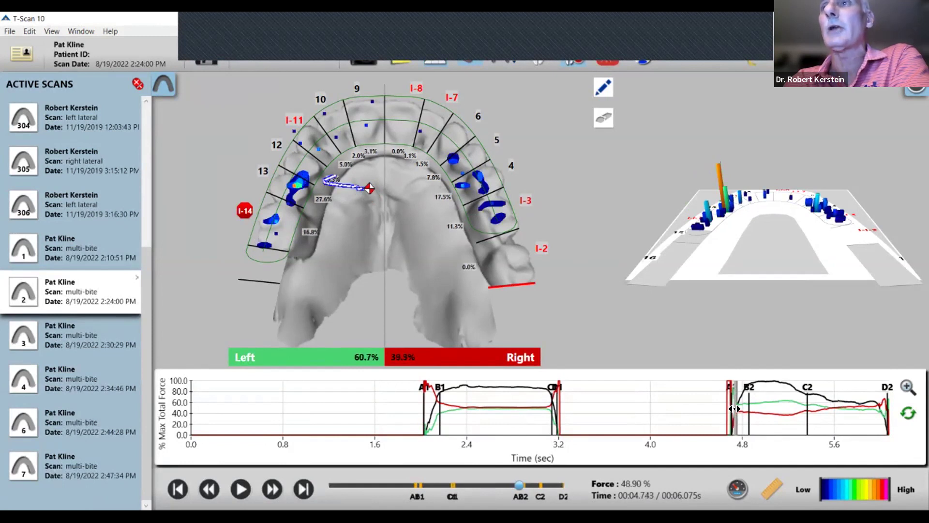
left_click_drag(734, 408, 739, 407)
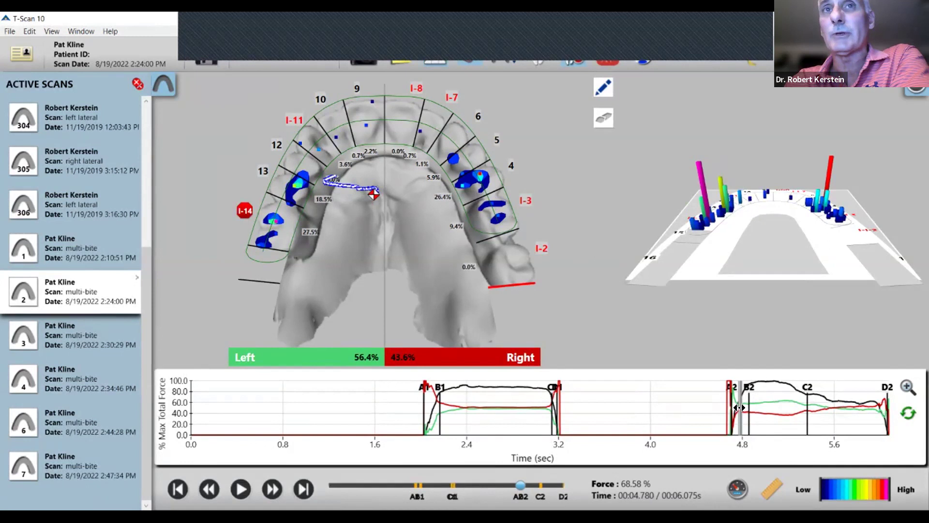
left_click_drag(739, 407, 745, 406)
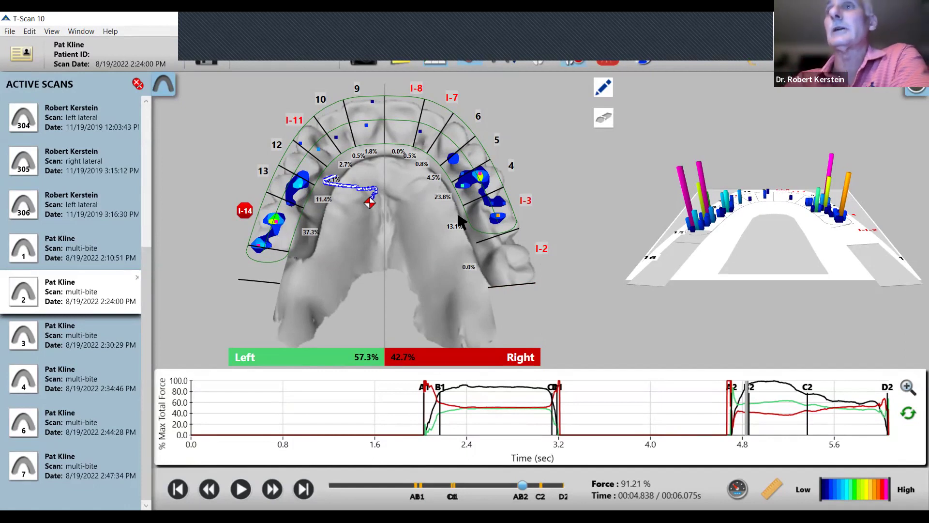
Open multi-bite scan 3 and examine its second closure's force build-up from A2 to beyond B2.
left_click(85, 344)
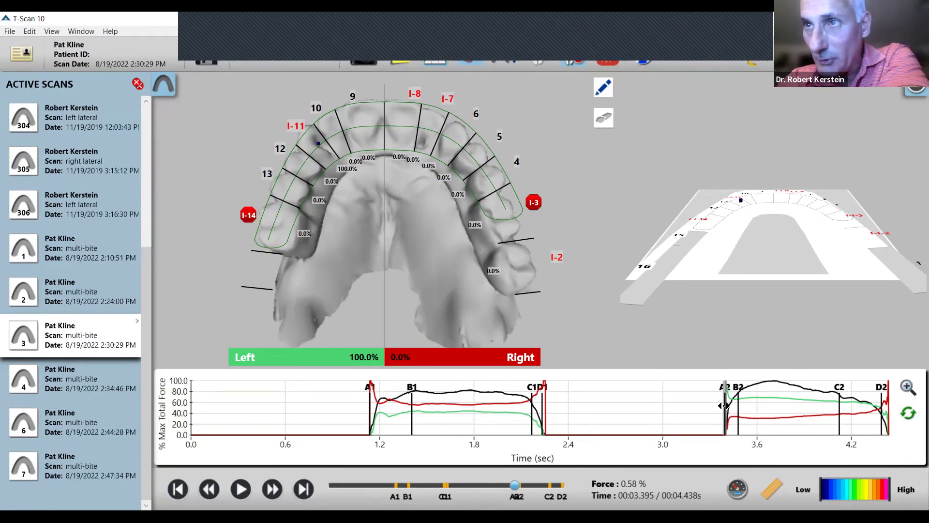
left_click_drag(725, 406, 727, 403)
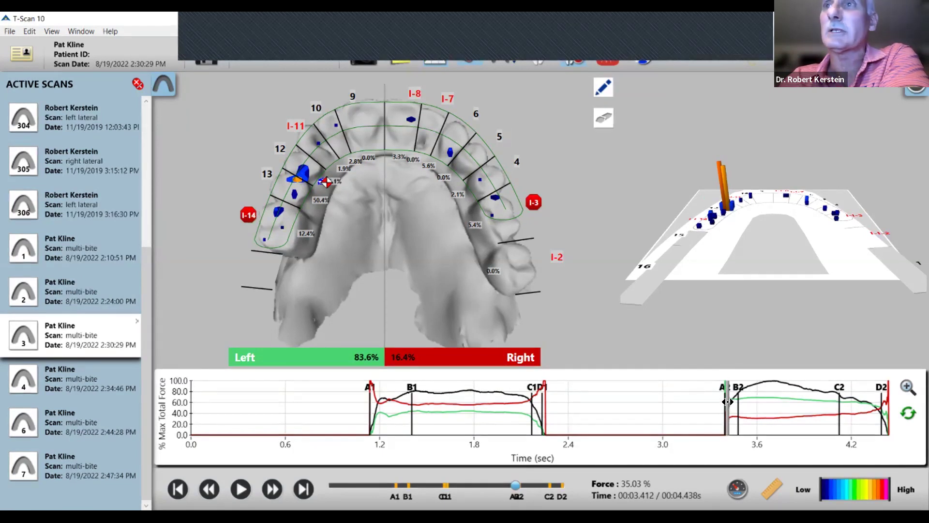
left_click_drag(728, 402, 730, 401)
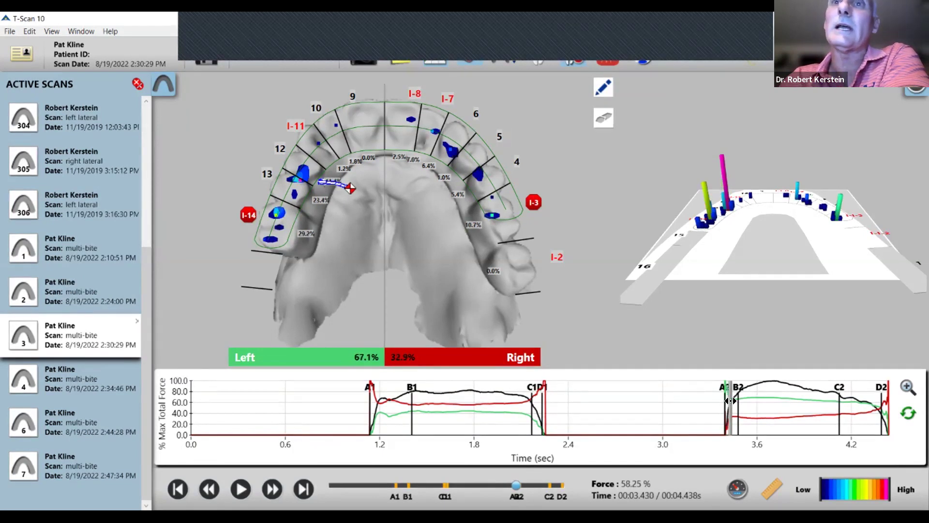
left_click_drag(730, 401, 753, 393)
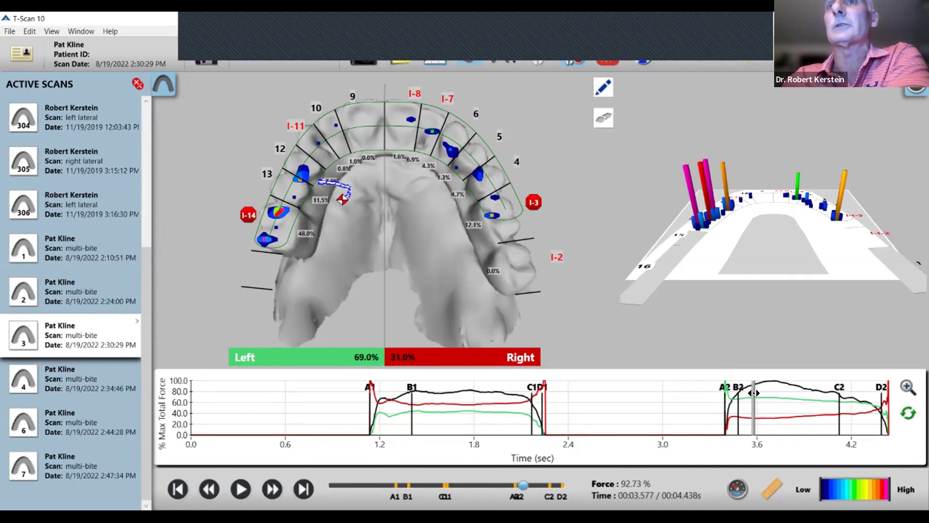
left_click_drag(754, 393, 757, 393)
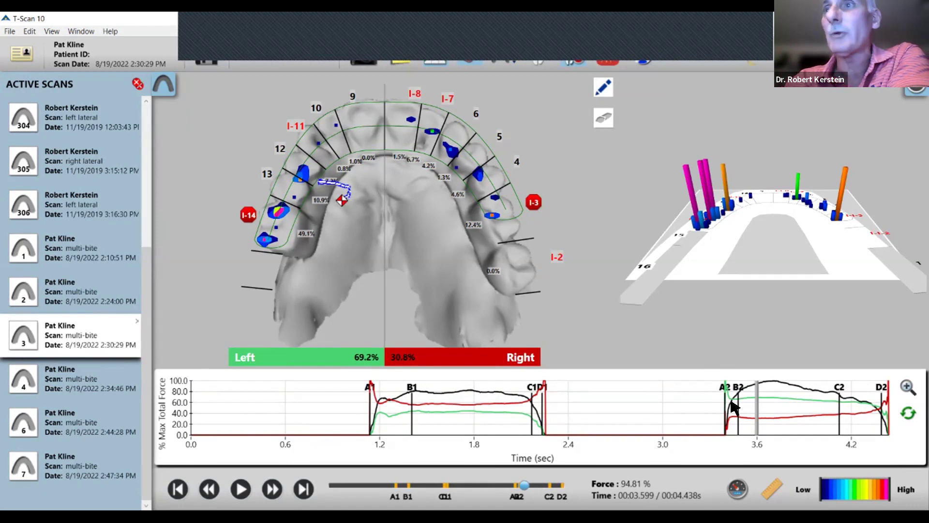
left_click_drag(720, 415, 742, 402)
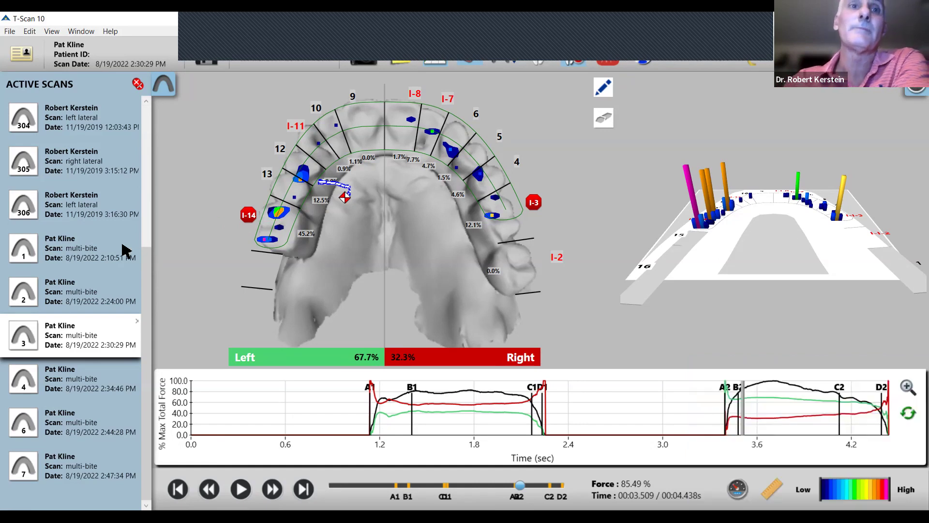
Open multi-bite scan 4, examine its first closure from A1 past B1, and return to just before A1.
left_click(73, 378)
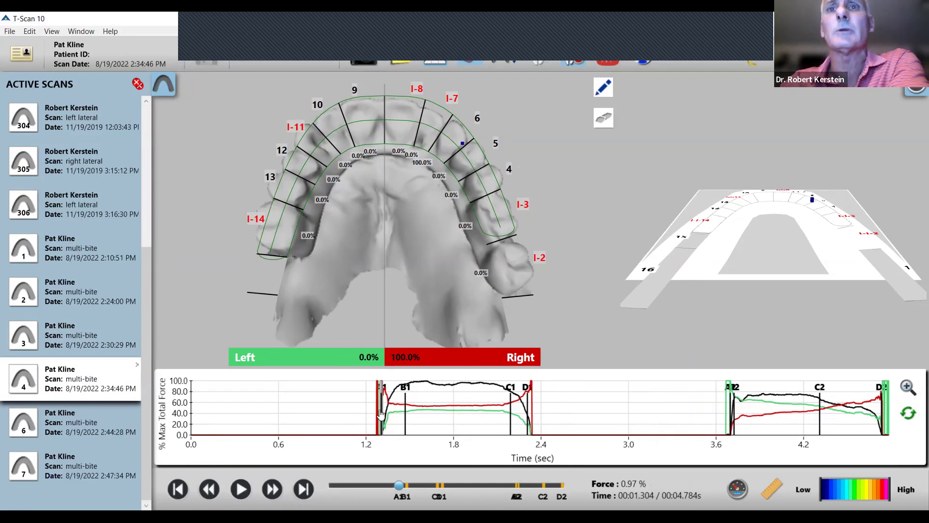
left_click_drag(379, 408, 386, 406)
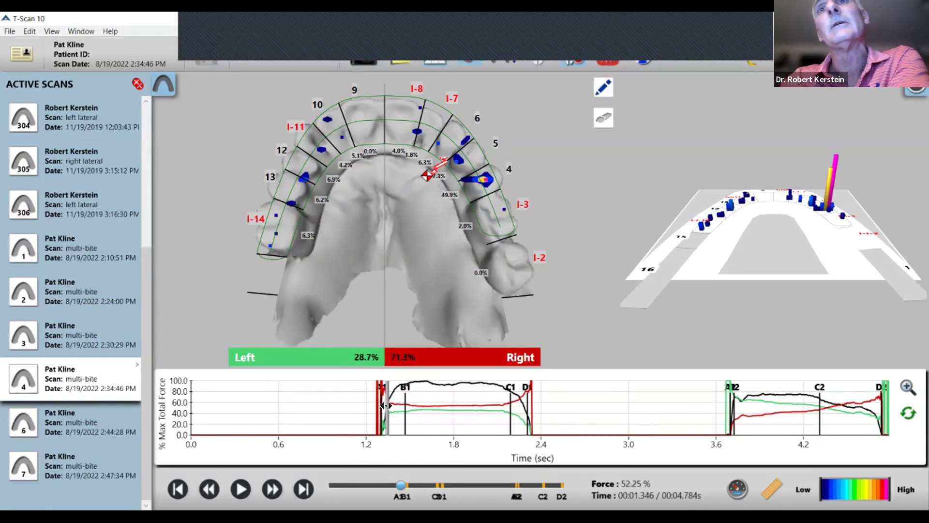
left_click_drag(387, 406, 413, 401)
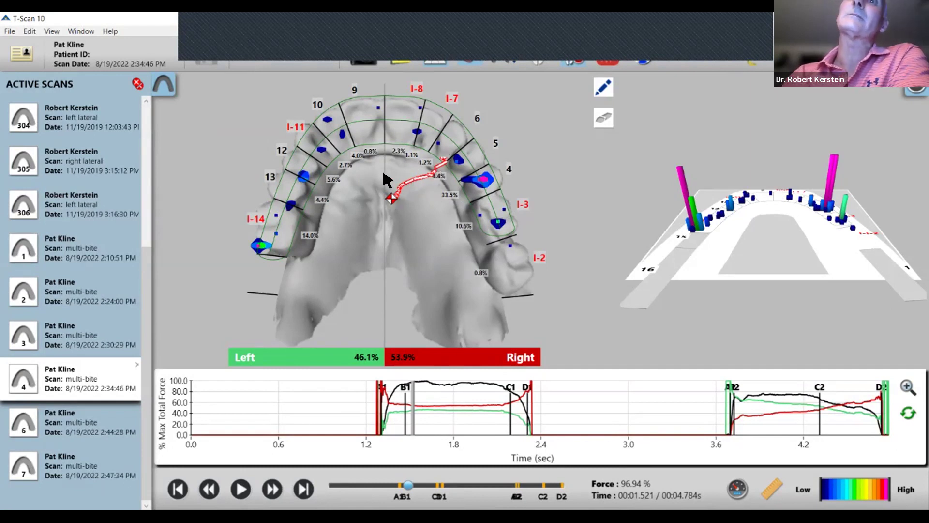
left_click_drag(373, 414, 386, 409)
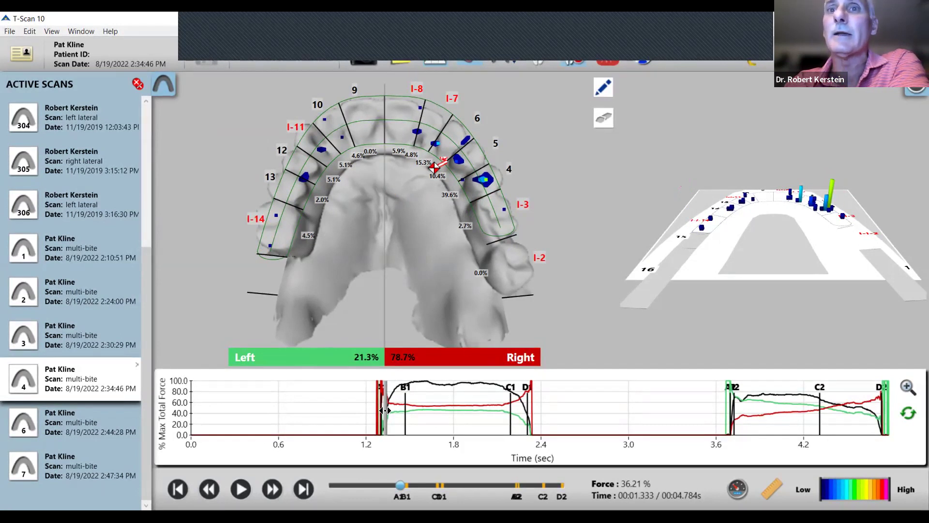
mouse_move(387, 410)
left_mouse_down()
mouse_move(401, 410)
mouse_move(379, 412)
left_mouse_up()
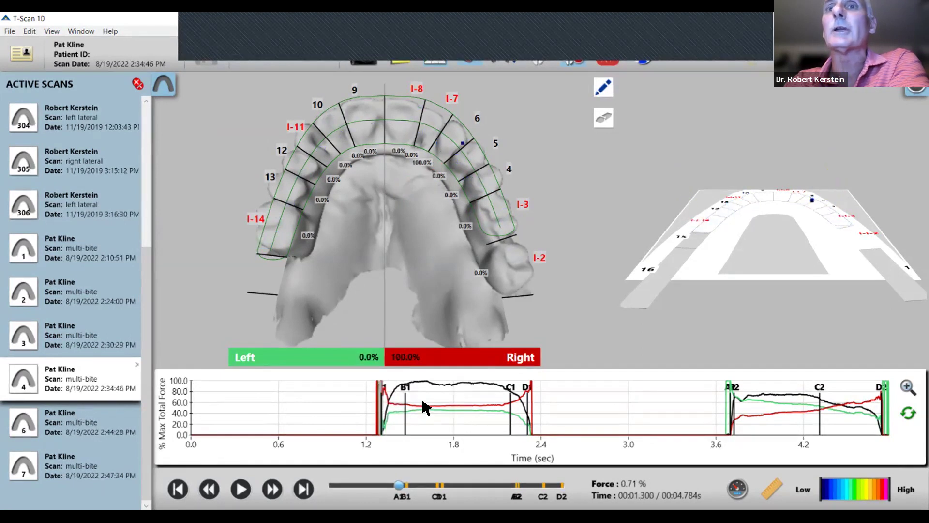
View scan 4's forces midway between B1 and C1, and replay its first closure from A1 to B1.
left_click(469, 393)
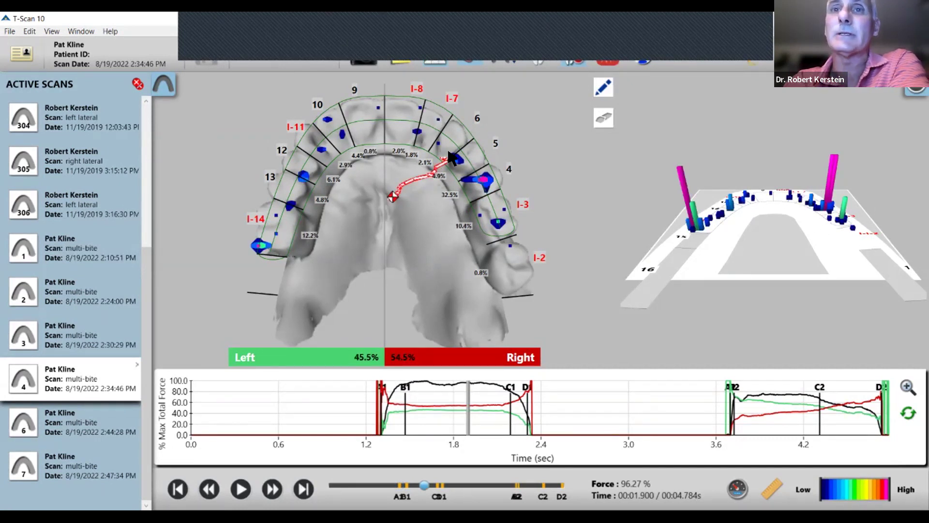
left_click(372, 411)
left_click_drag(372, 412, 387, 411)
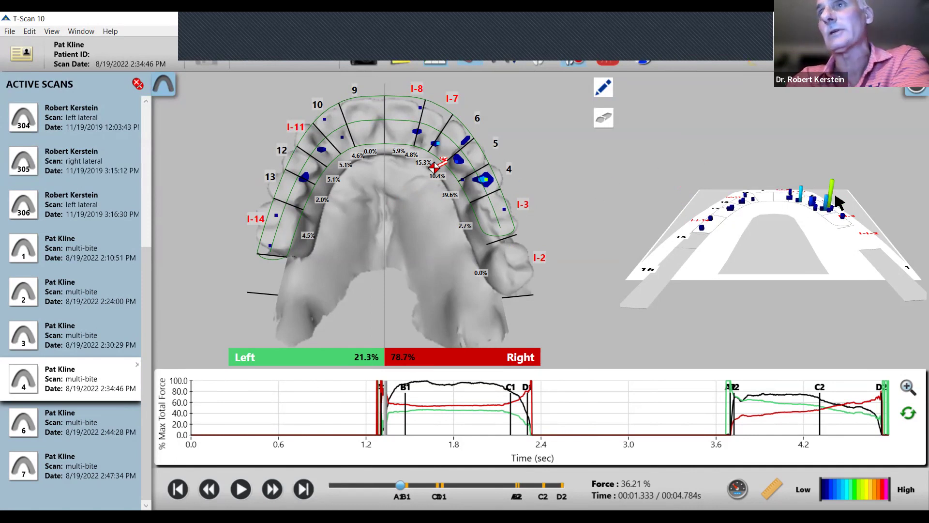
left_click_drag(387, 404, 390, 404)
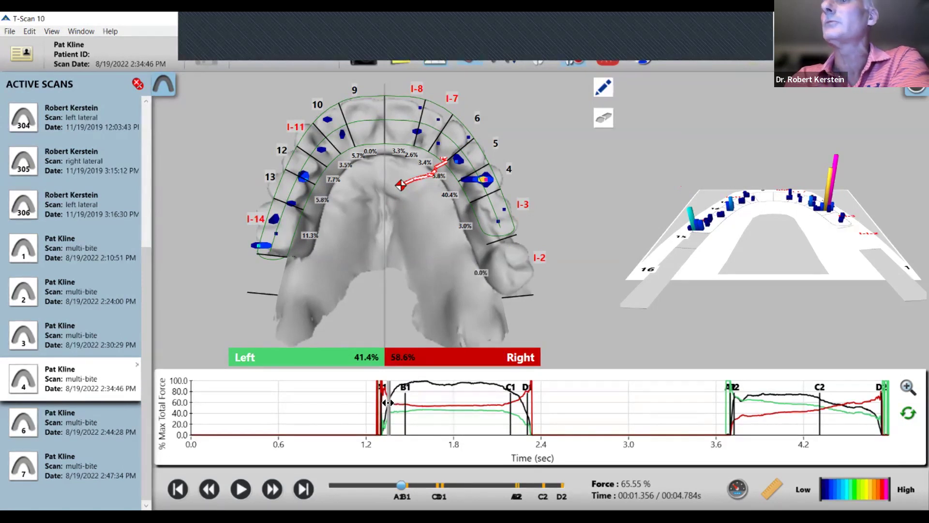
left_click_drag(388, 403, 405, 403)
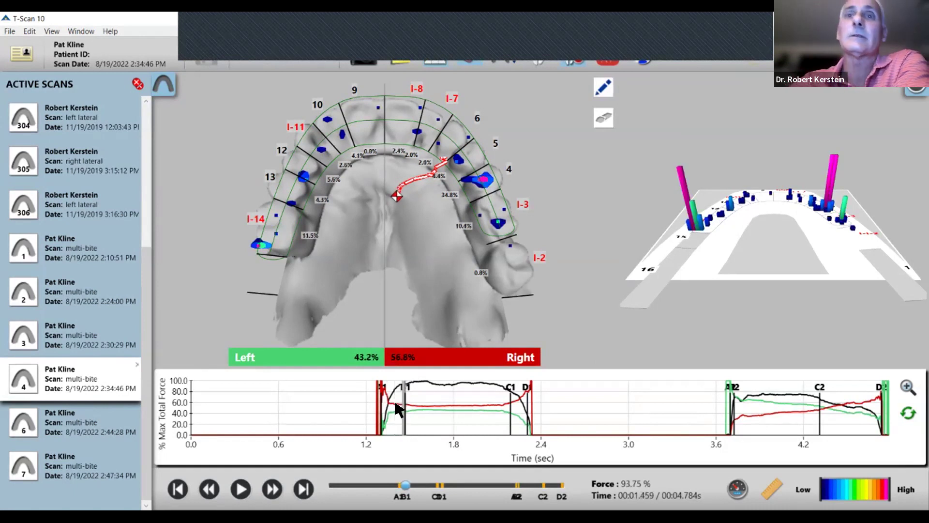
Open multi-bite scan 6 and examine its first closure from A1 past B1 and back to B1.
left_click(70, 415)
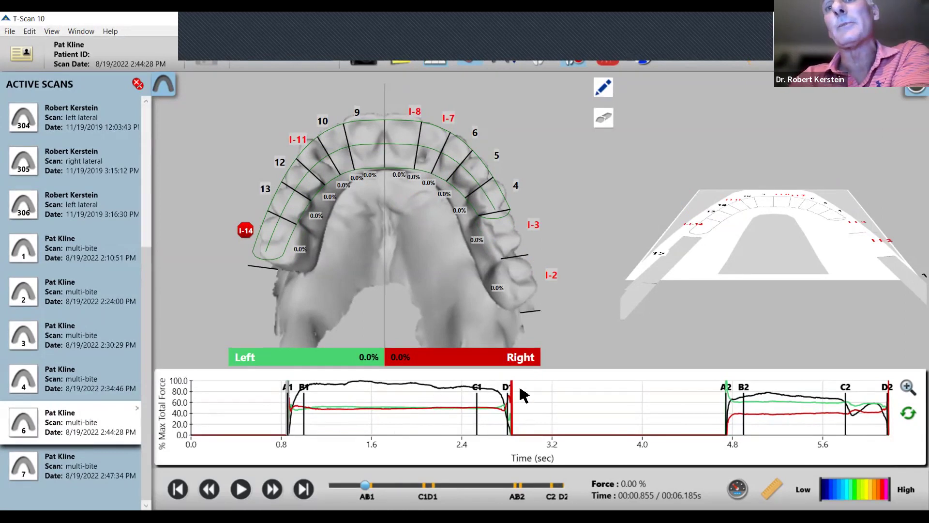
left_click(282, 423)
left_click_drag(284, 418, 293, 416)
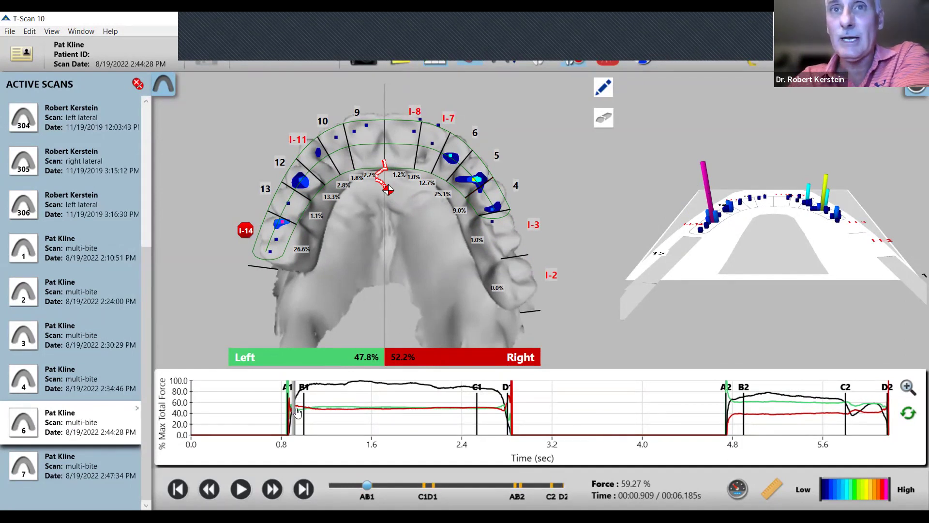
left_click_drag(296, 408, 308, 407)
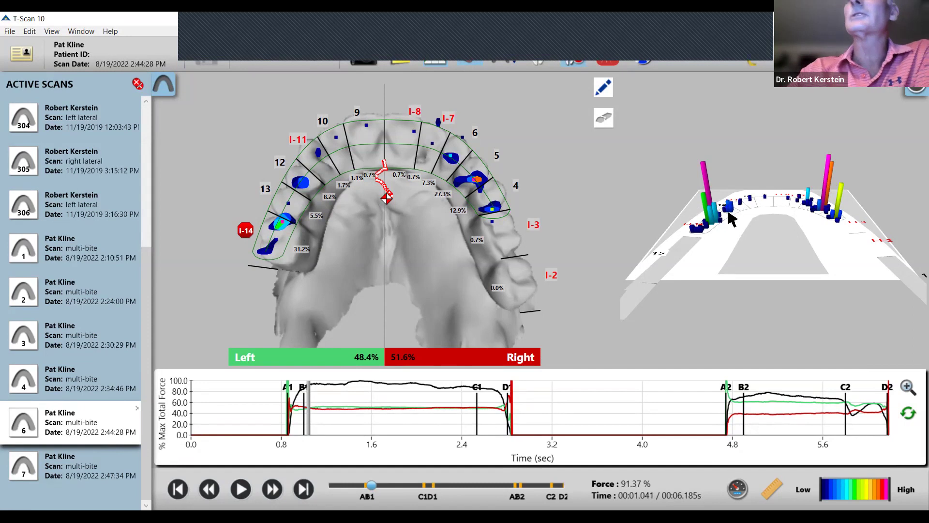
mouse_move(306, 405)
left_mouse_down()
mouse_move(280, 412)
mouse_move(302, 412)
left_mouse_up()
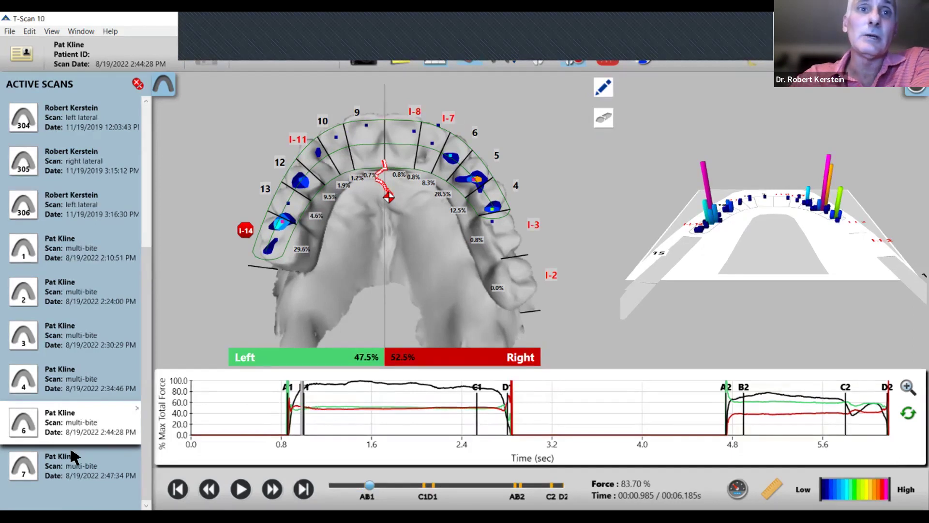
Open multi-bite scan 7 and examine its first closure from A1 well past B1 and back to just after B1.
left_click(85, 464)
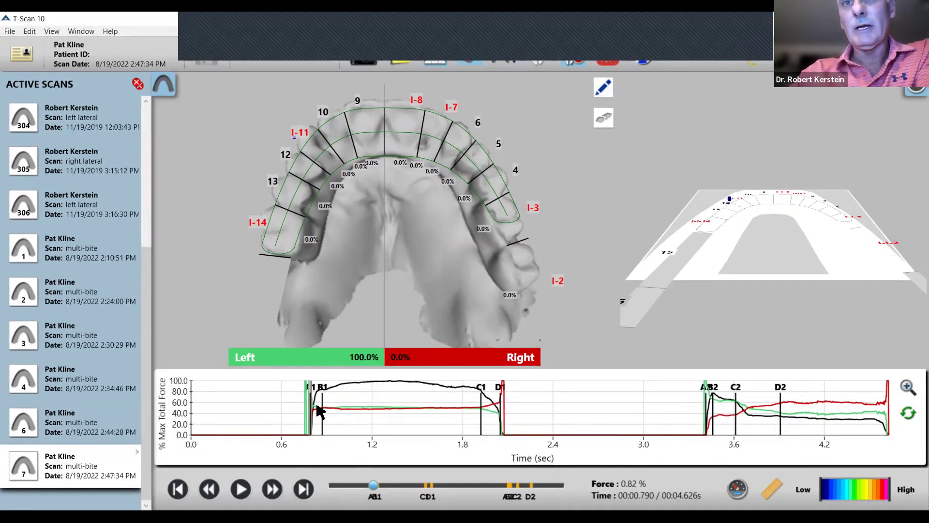
left_click_drag(312, 409, 341, 405)
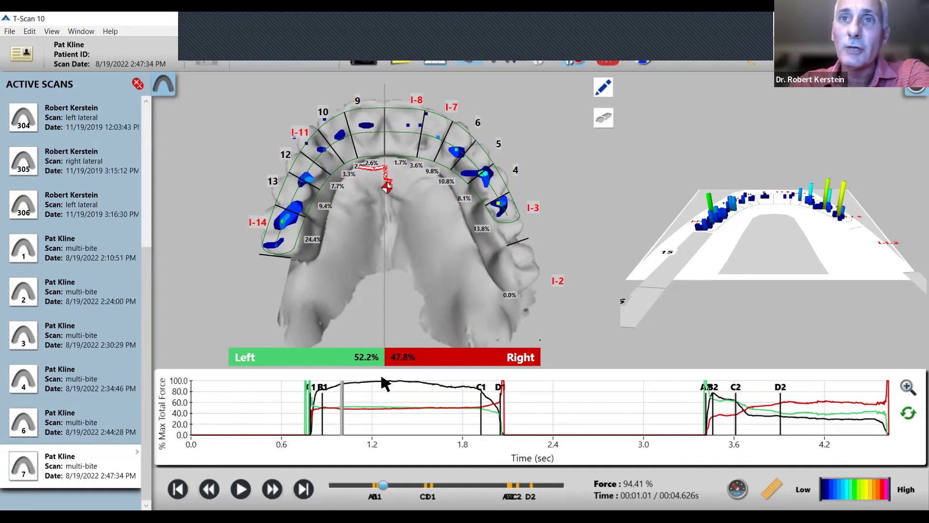
left_click_drag(346, 402, 367, 395)
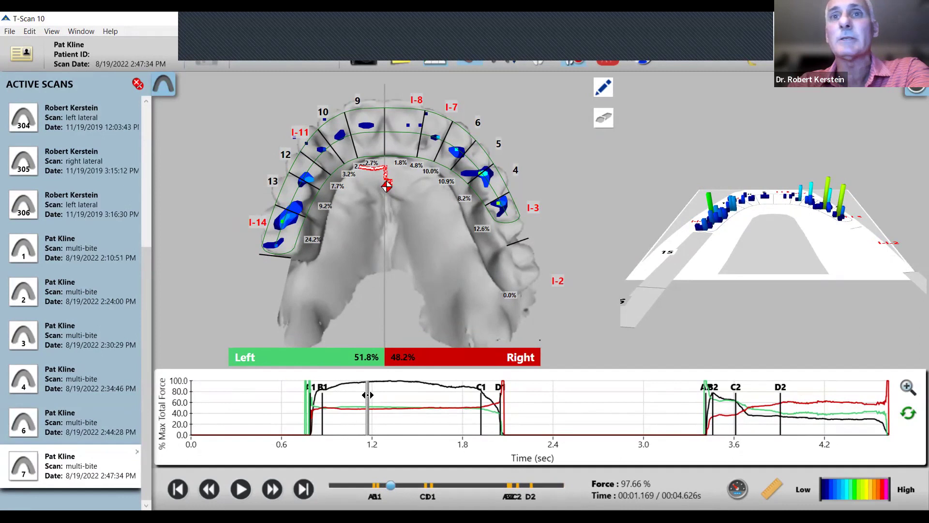
left_click_drag(367, 393, 326, 399)
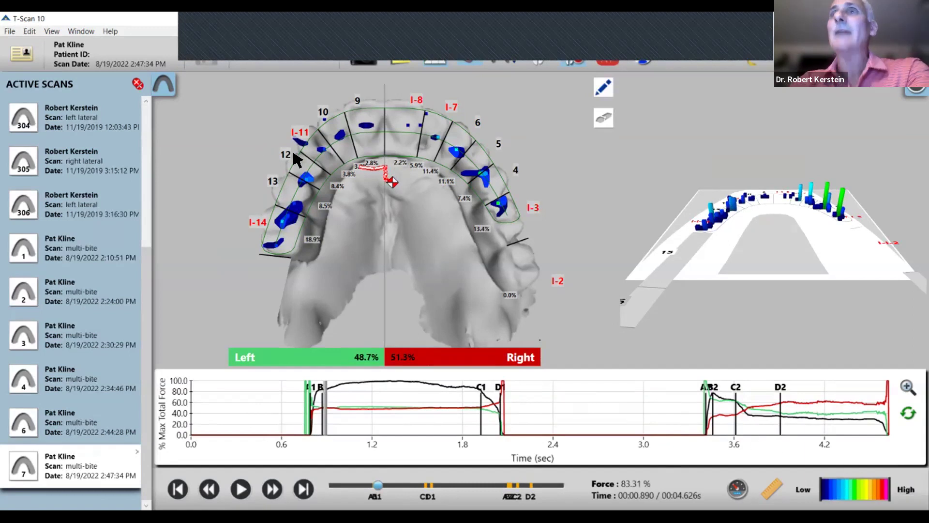
Show the timing table and compare multi-bite scan 1's forces between B and C with scan 7's first closure past B1.
left_click_drag(326, 395, 340, 389)
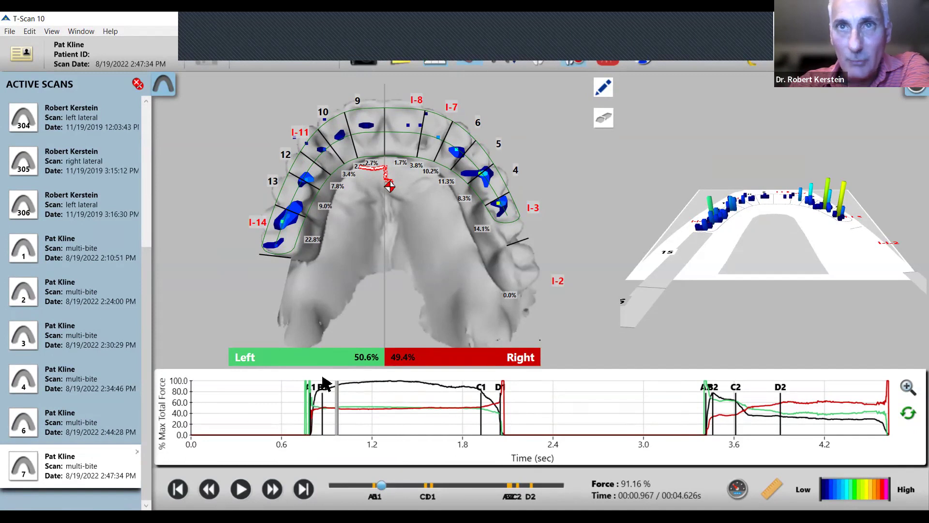
left_click(915, 90)
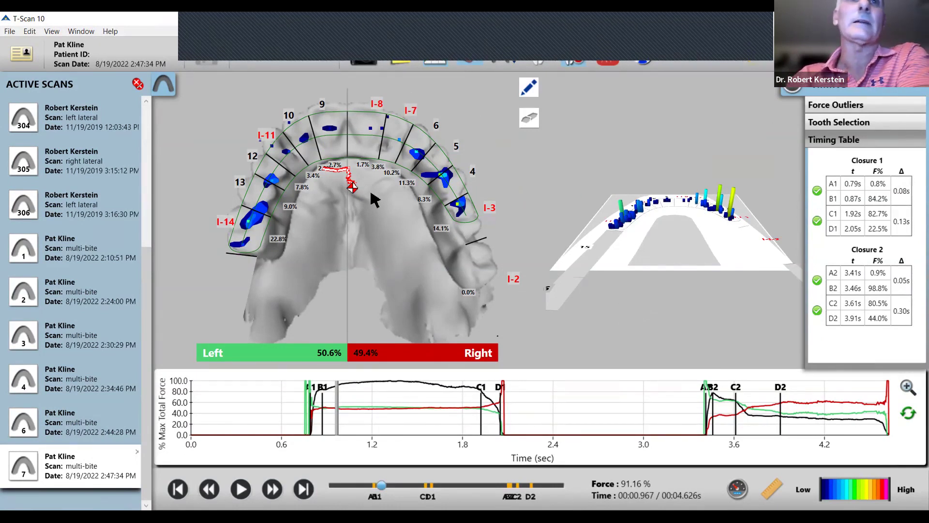
left_click(54, 249)
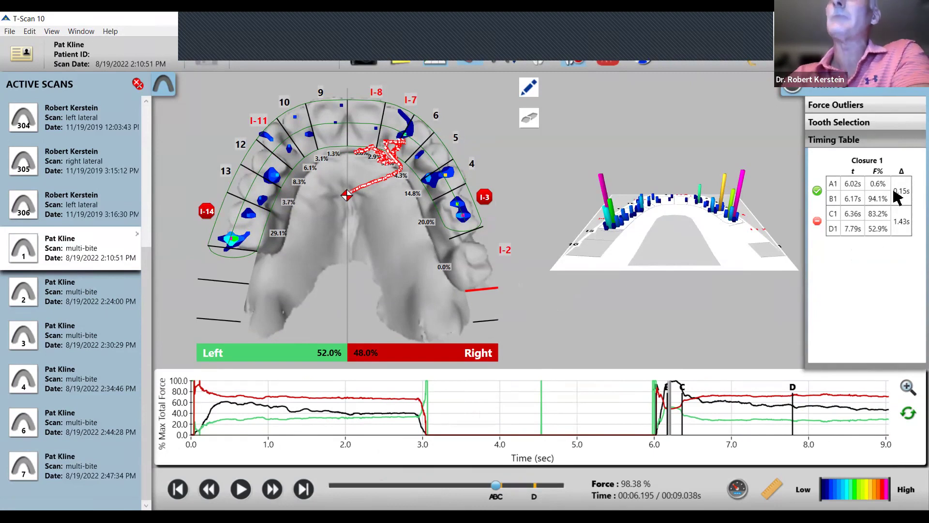
left_click(647, 408)
left_click_drag(652, 401, 679, 397)
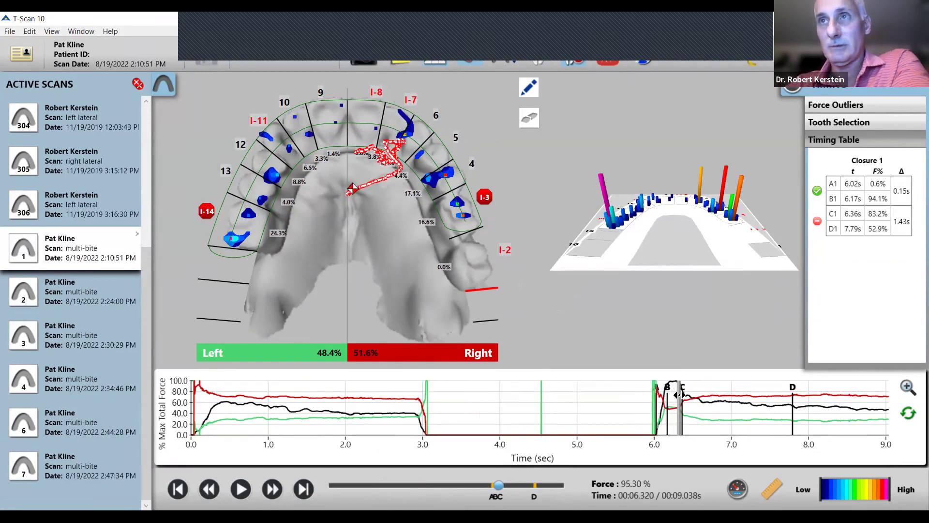
left_click(92, 466)
left_click_drag(301, 403, 338, 396)
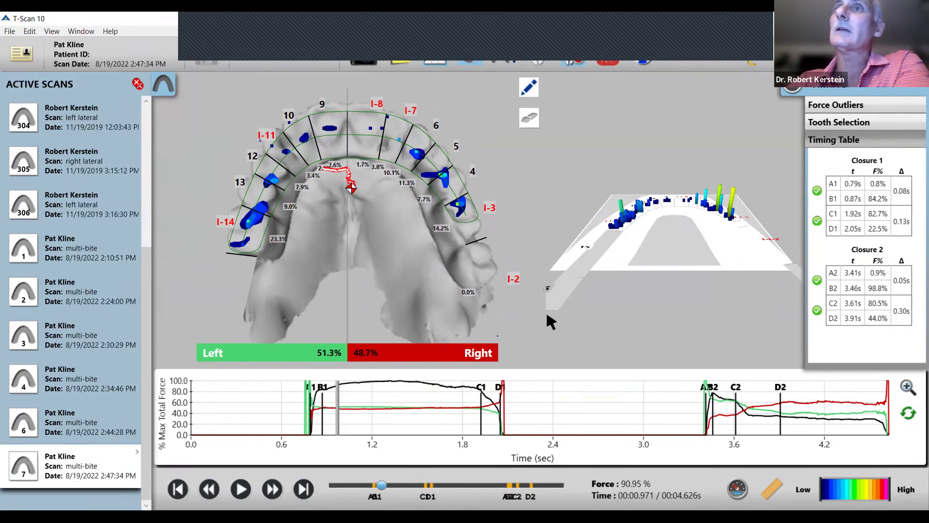
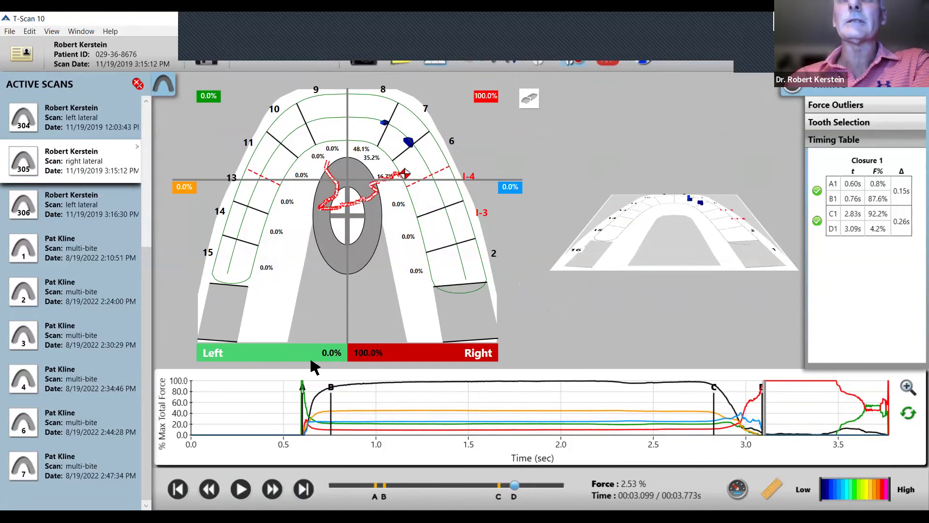
Hide the active scans list, play right lateral scan 305 from before A to past D, and move marker D to 3.11 s.
left_click(167, 86)
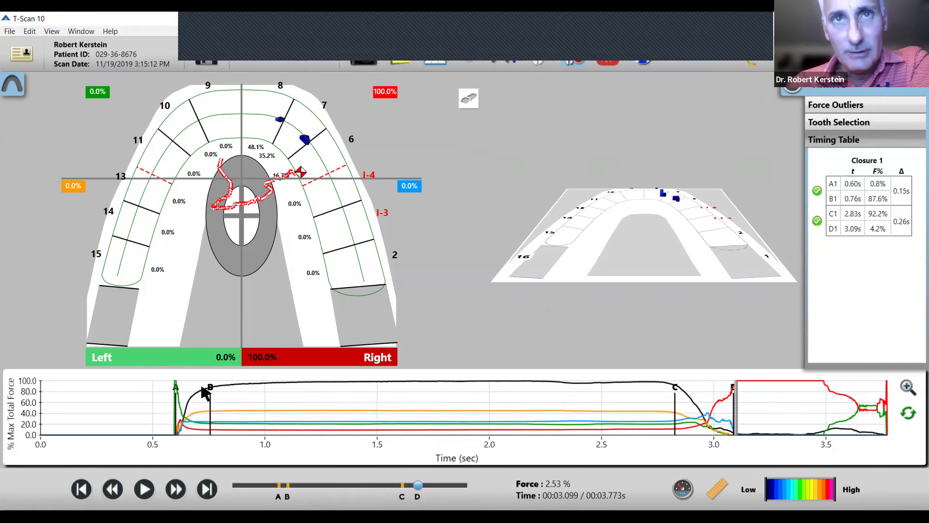
left_click(168, 429)
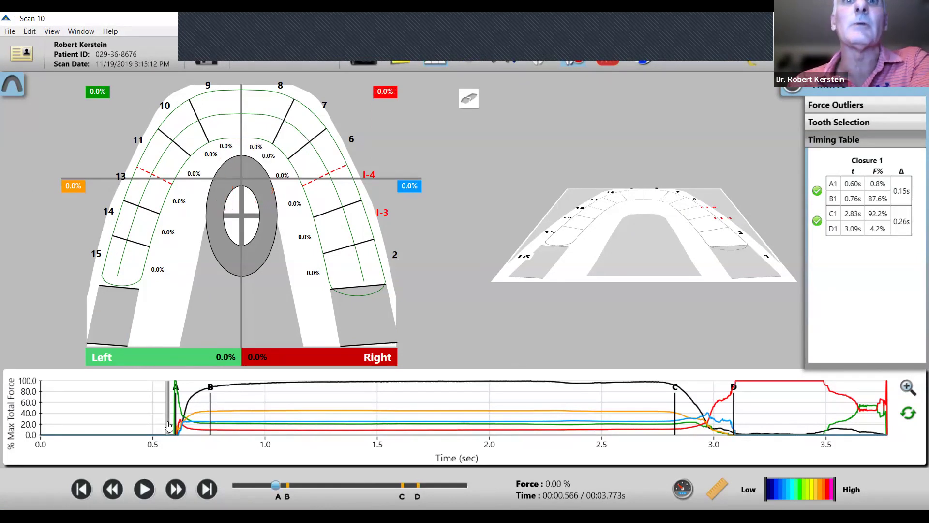
left_click(144, 490)
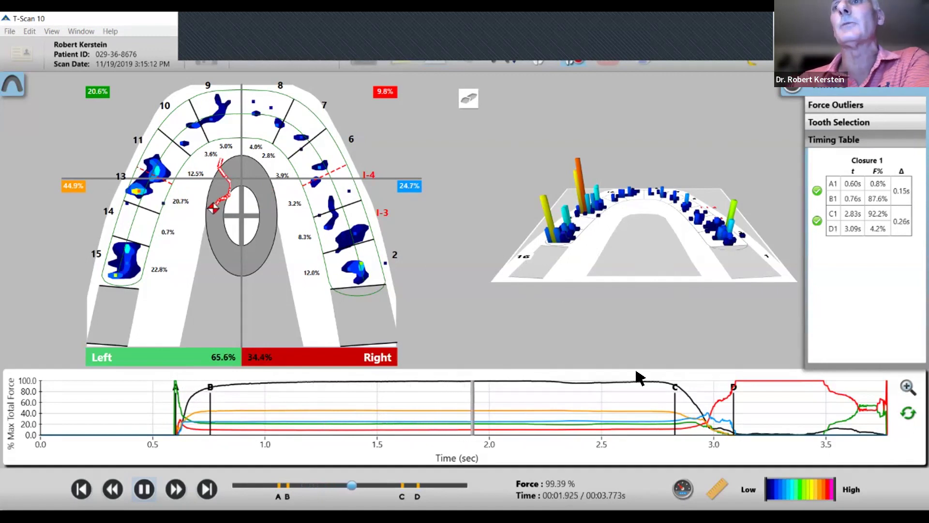
left_click(671, 402)
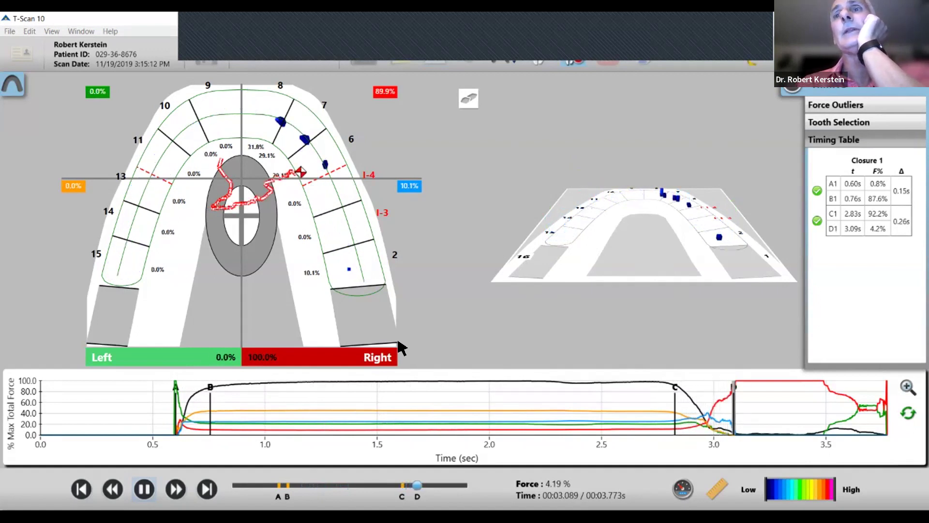
left_click(146, 486)
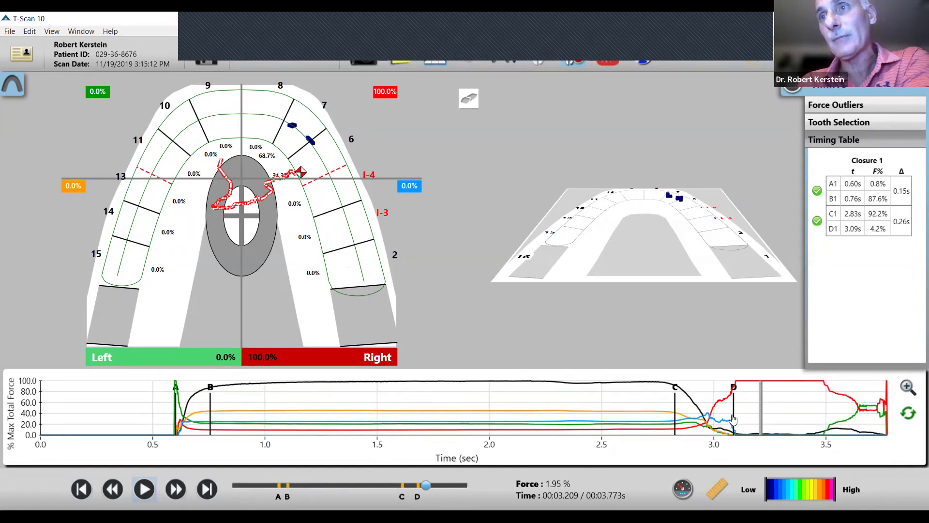
left_click_drag(736, 411, 738, 407)
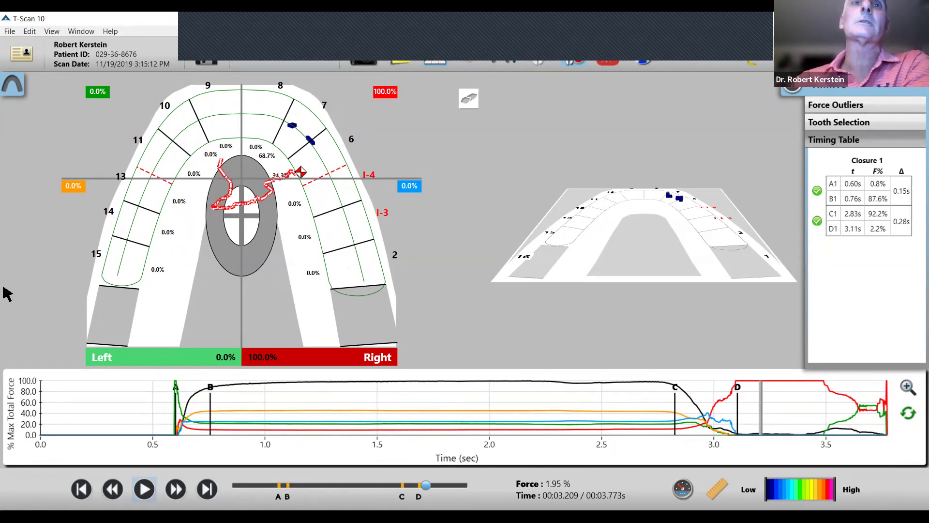
Open left lateral scan 306 from the active scans and examine its forces from about 1.48 s through the excursion to just past D.
left_click(8, 90)
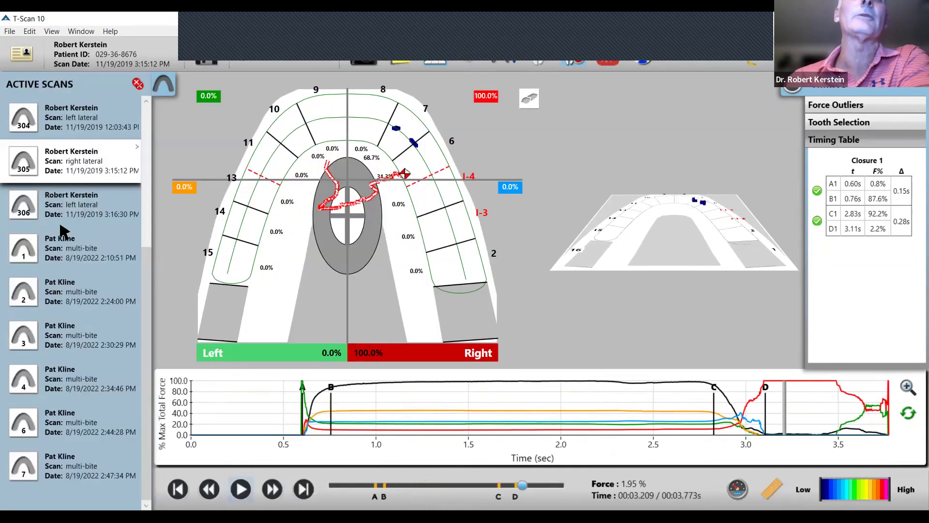
left_click(78, 205)
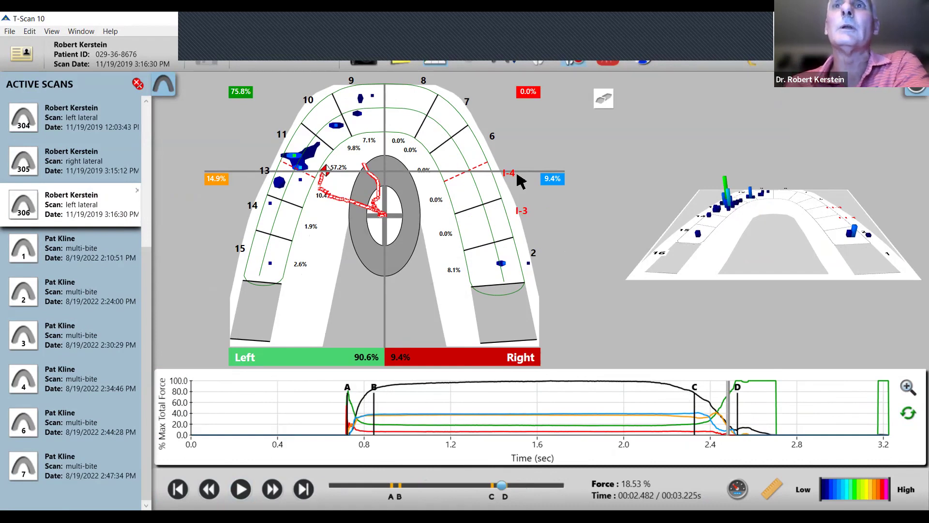
left_click(511, 412)
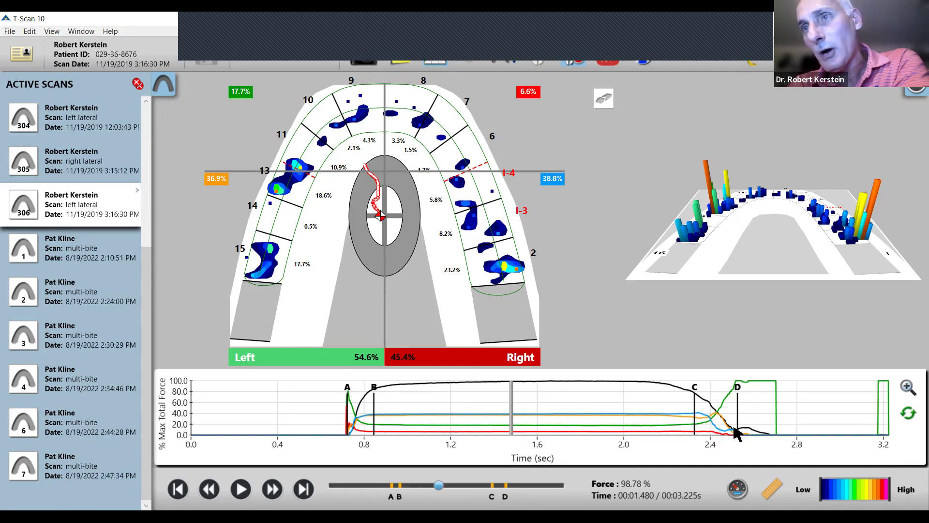
left_click_drag(689, 418, 729, 410)
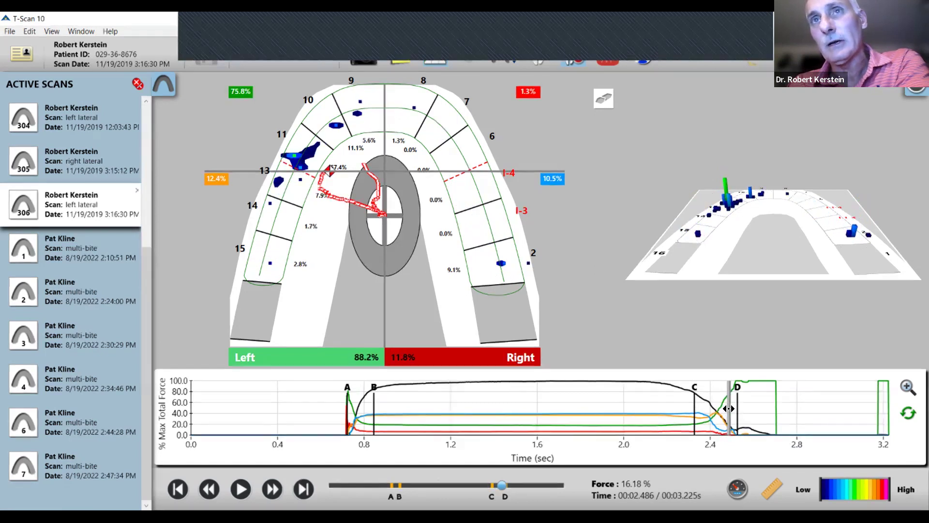
left_click_drag(729, 409, 744, 410)
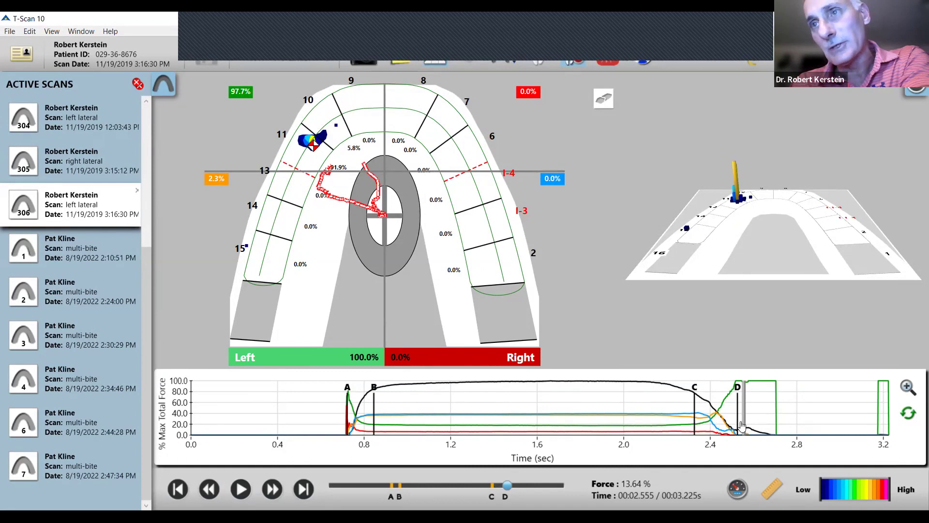
Magnify the force graph around C and D, move marker D slightly earlier, and restore the full graph.
left_click(907, 386)
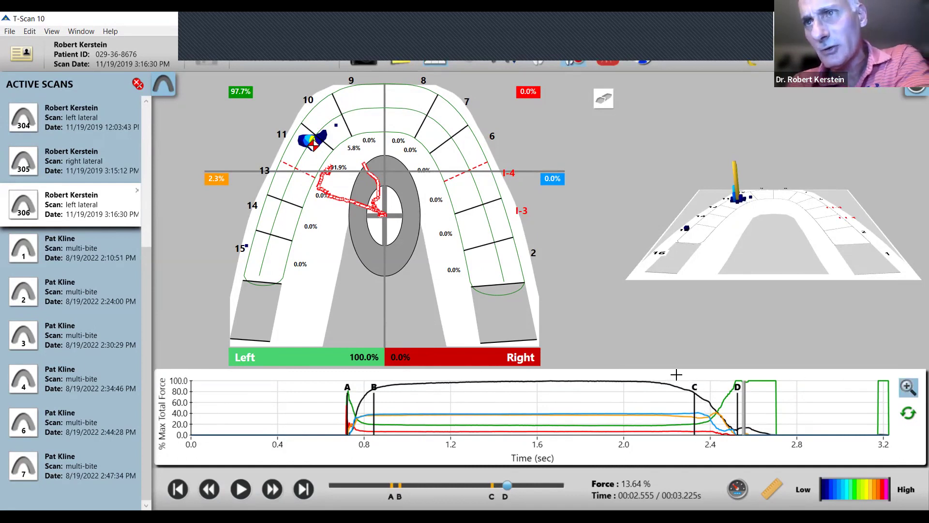
left_click_drag(726, 378, 768, 442)
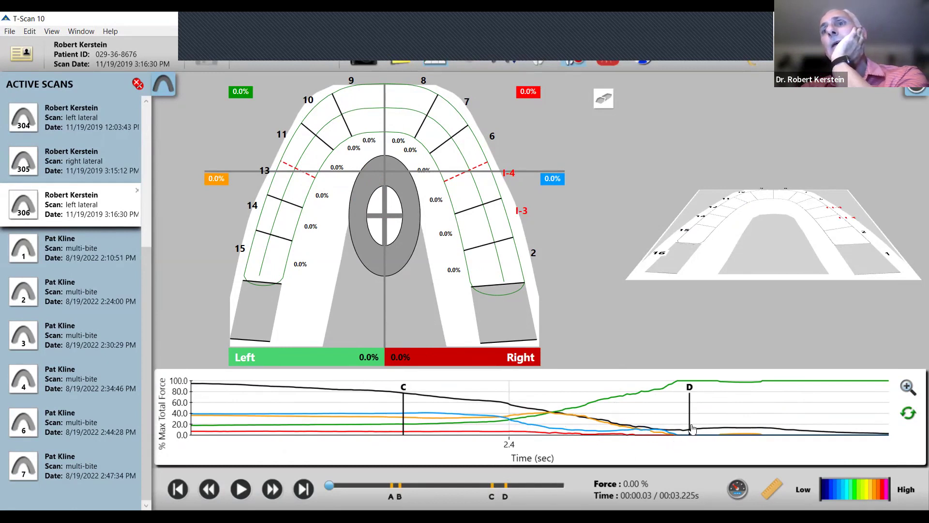
left_click_drag(687, 423, 678, 424)
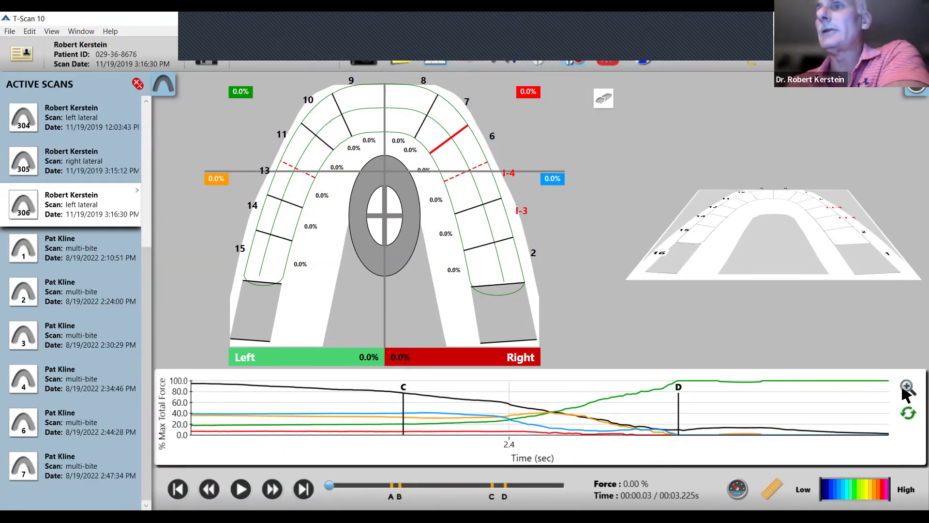
left_click(909, 412)
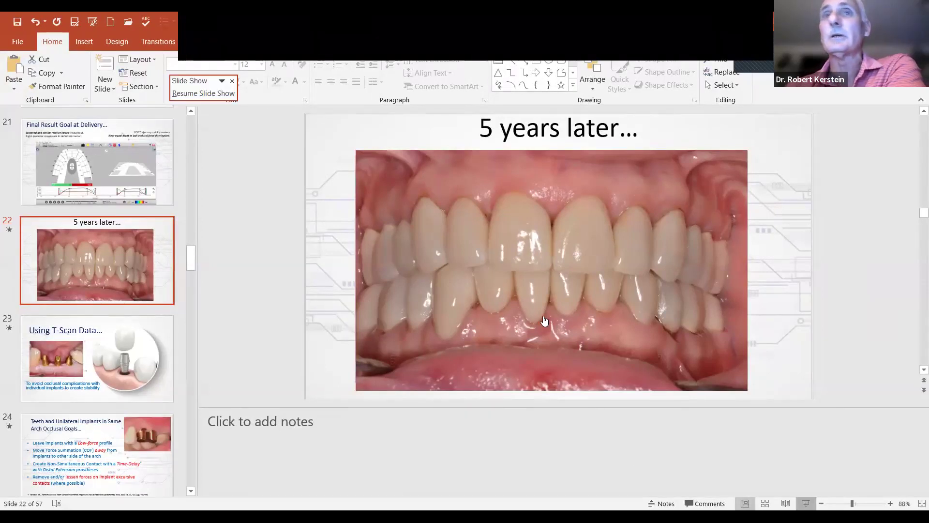
In PowerPoint, resume the slide show at the "5 years later..." slide and play its embedded T-Scan video.
left_click(806, 504)
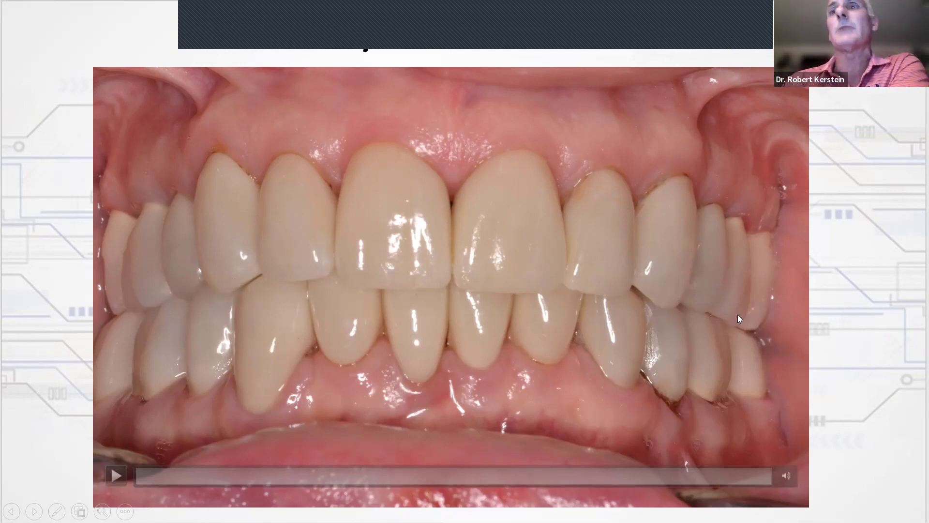
left_click(72, 422)
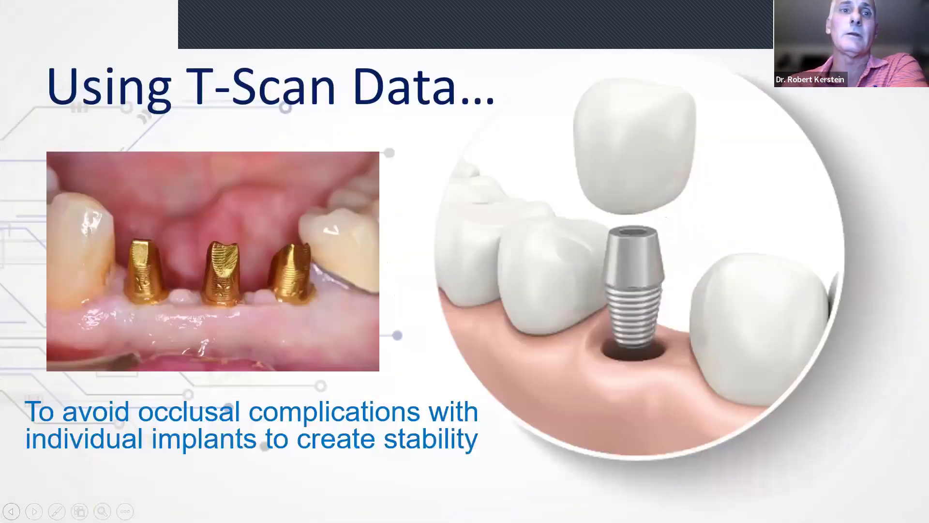
left_click(11, 511)
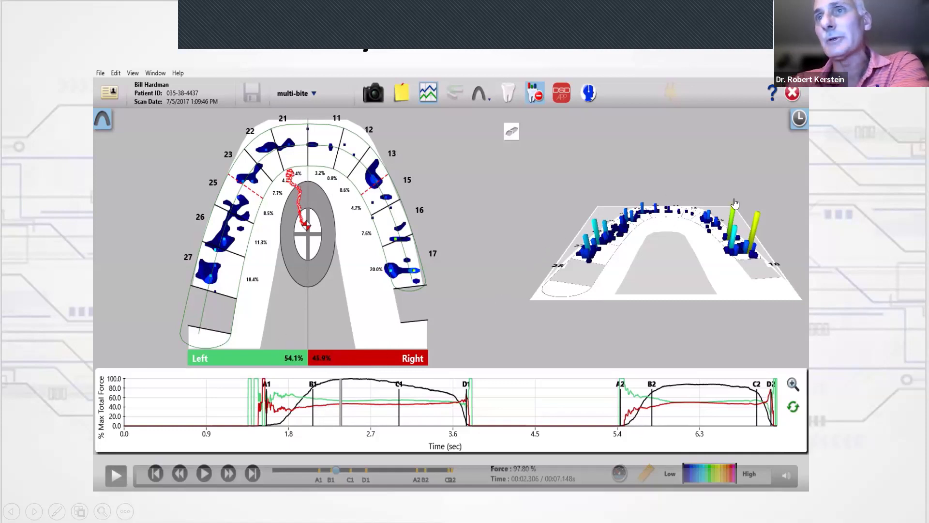
key("space")
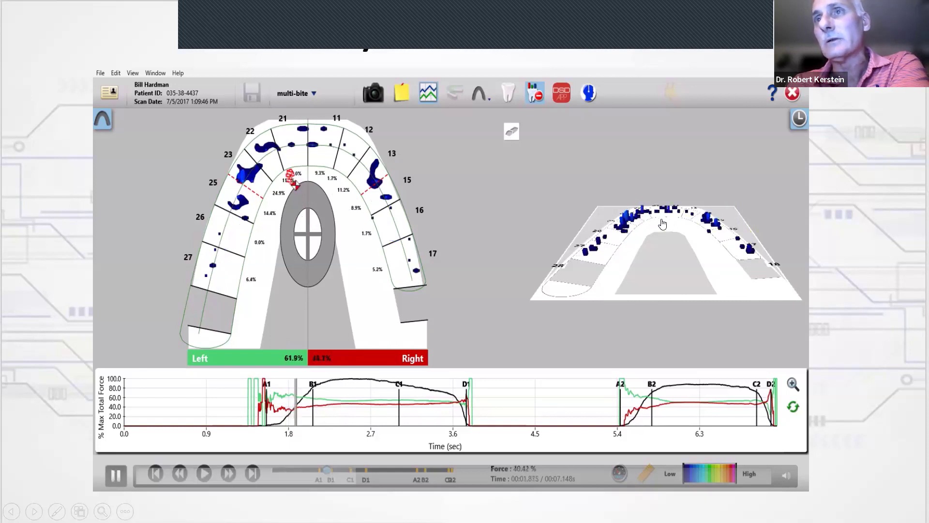